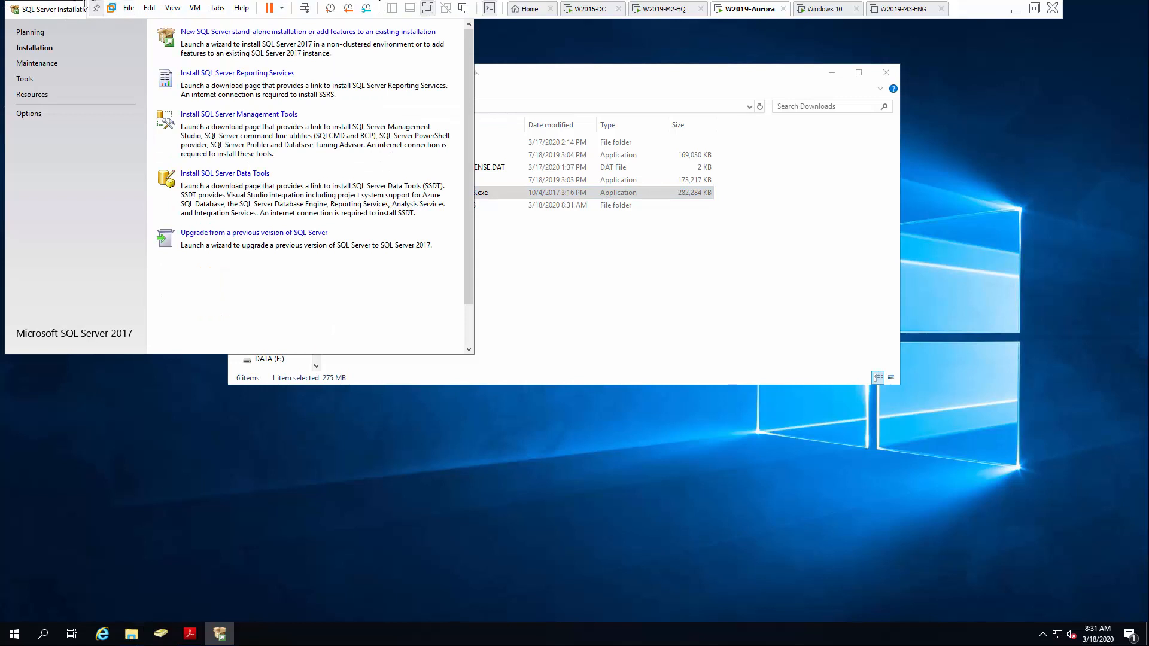
Step: Start a new SQL Server 2017 stand-alone installation from the Installation Center
left_click(95, 8)
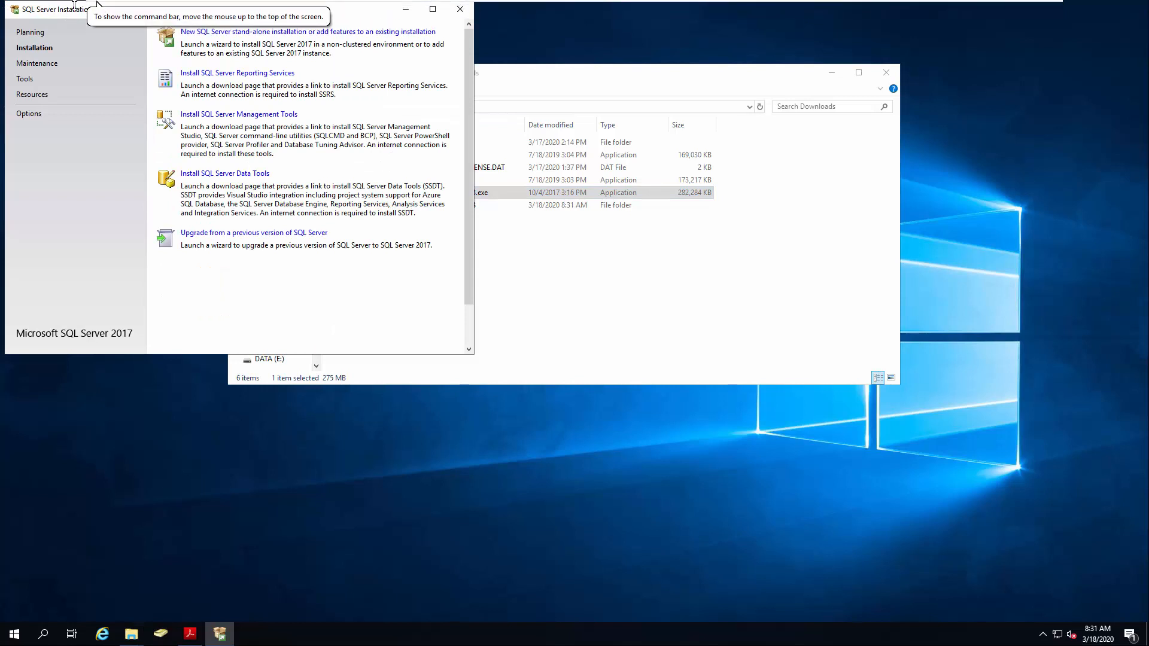
left_click_drag(73, 6, 268, 129)
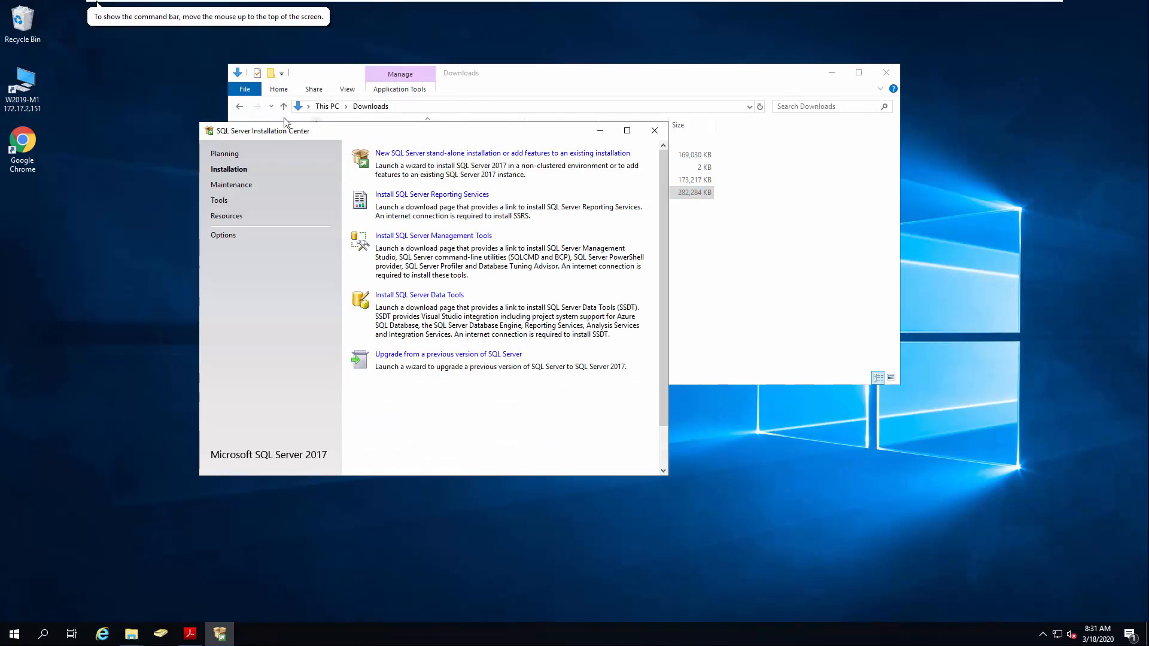
left_click(432, 155)
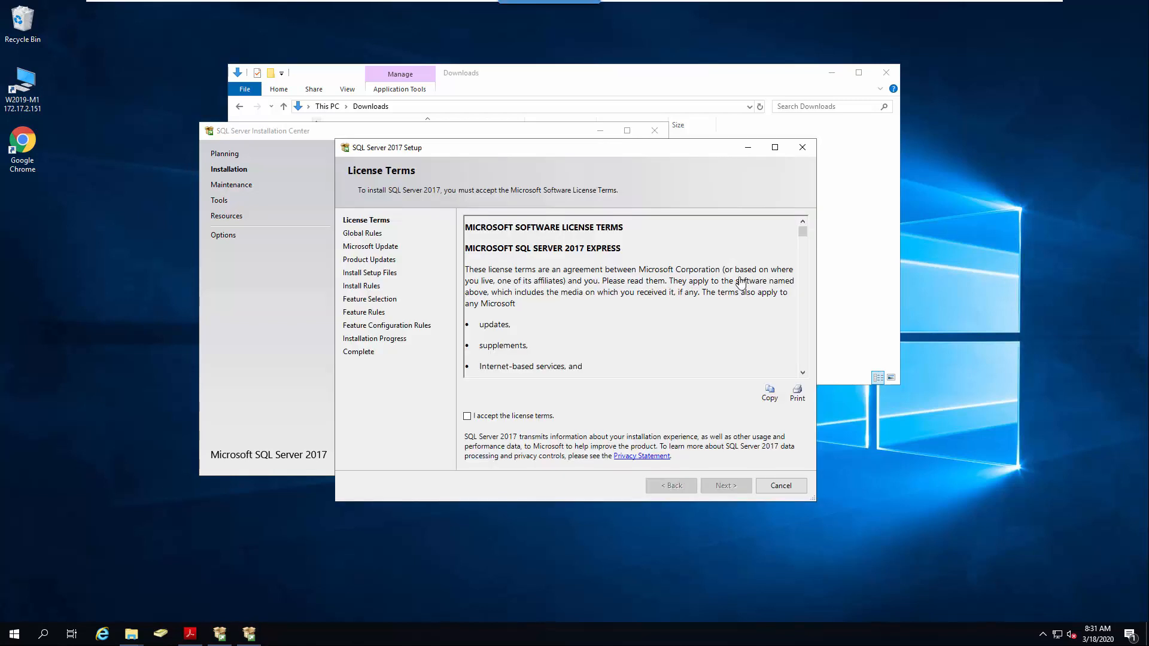
Step: Accept the license terms and continue the setup without using Microsoft Update or rechecking for product updates
left_click(466, 419)
left_click(724, 486)
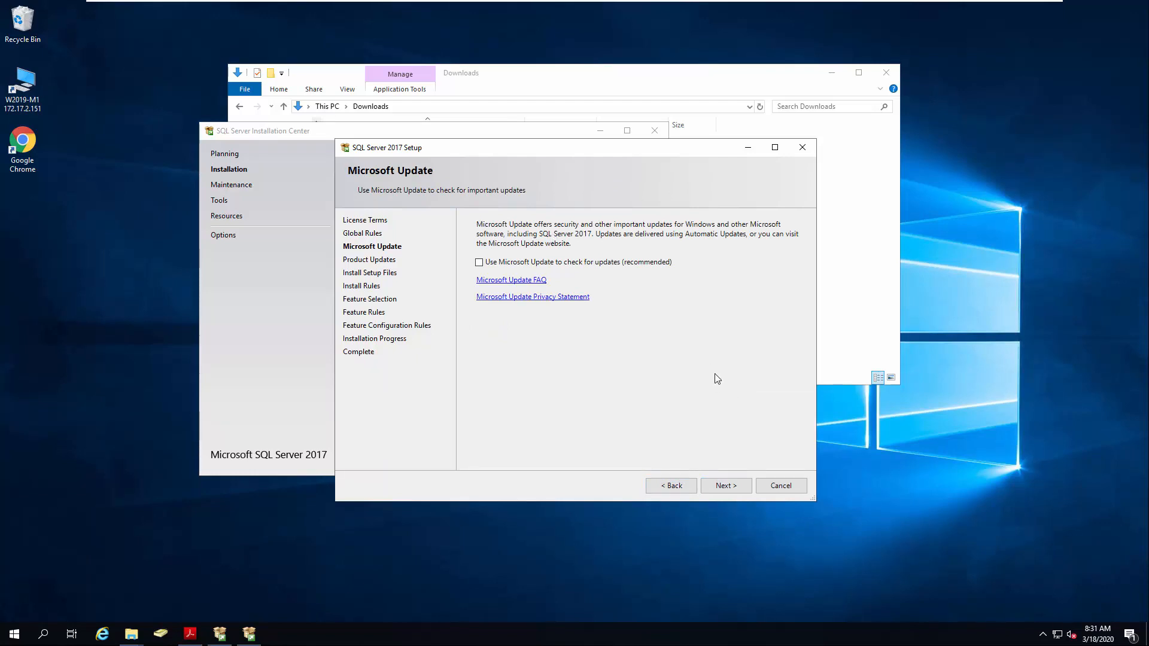
left_click(725, 486)
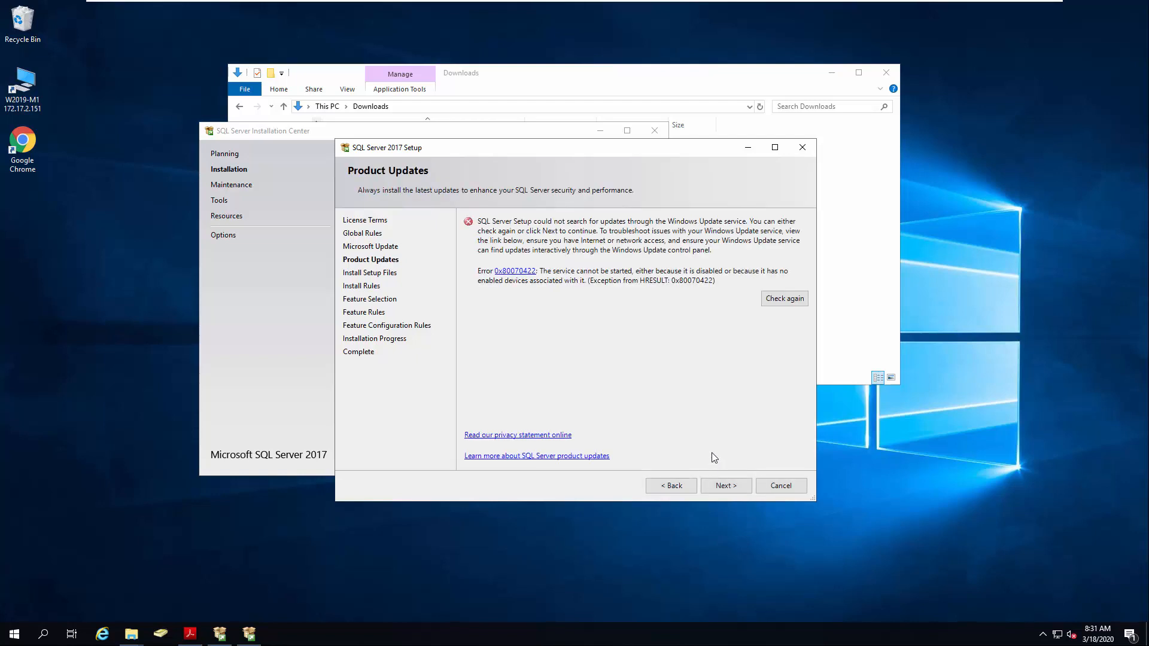
left_click(727, 486)
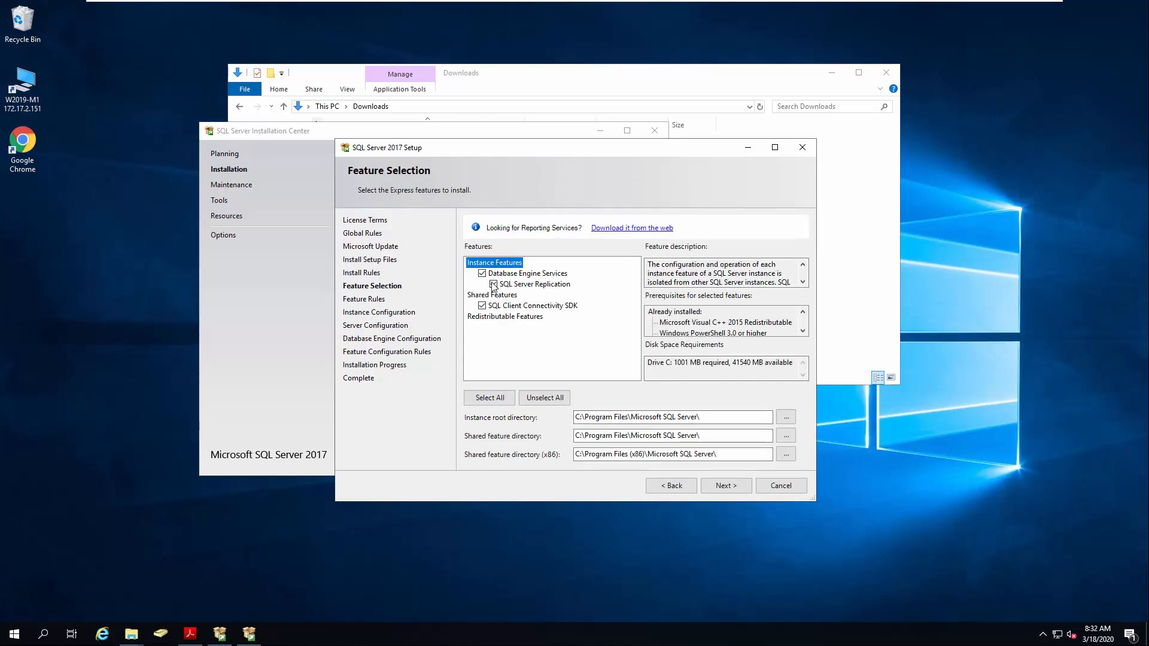
Step: Deselect SQL Server Replication and SQL Client Connectivity SDK, keeping Database Engine Services, and accept the named instance SQLExpress
left_click(482, 305)
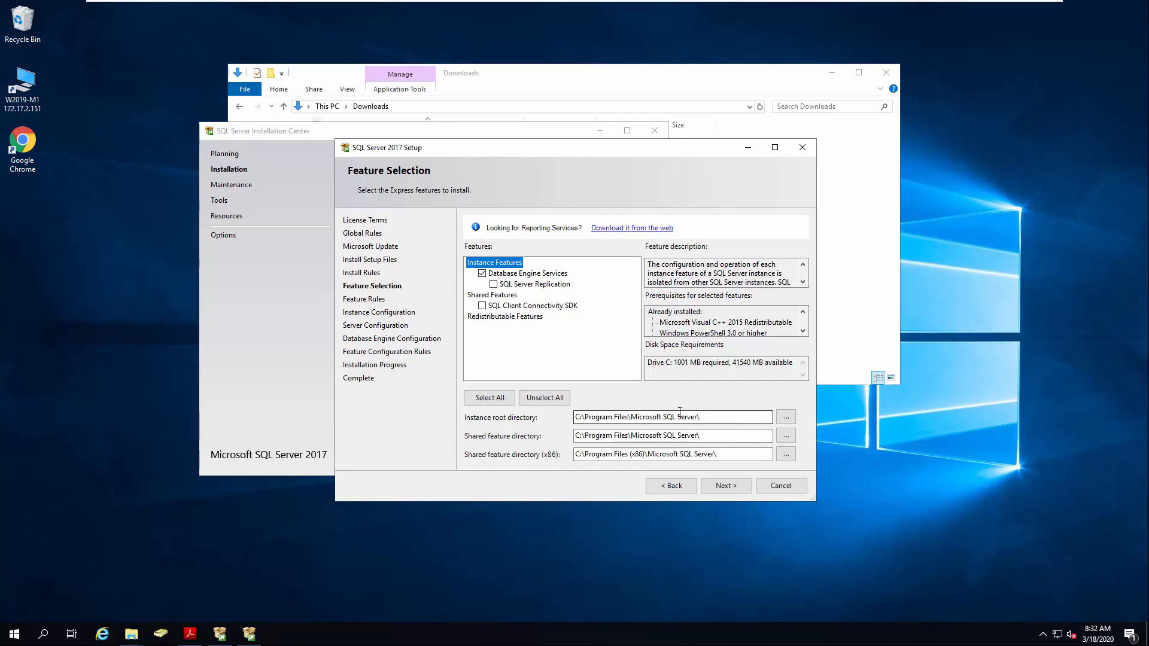
left_click(725, 485)
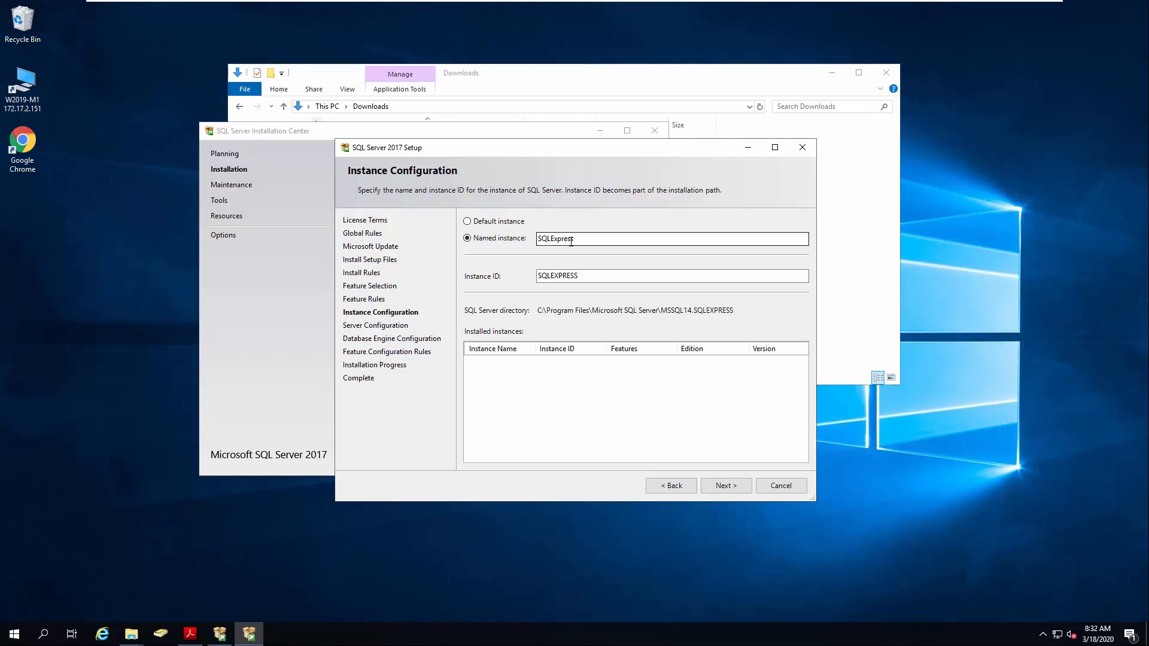
left_click(723, 484)
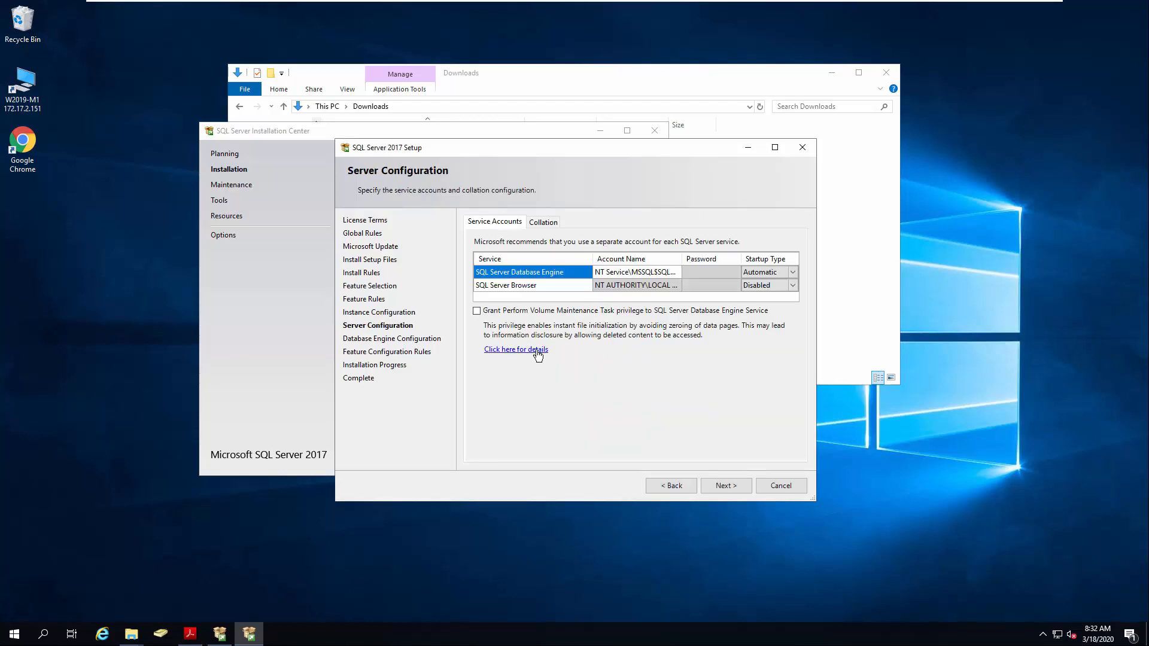
Step: Customize the Database Engine collation to the Windows designator Latin1_General_100 with accent sensitivity, and accept the server configuration
left_click(544, 224)
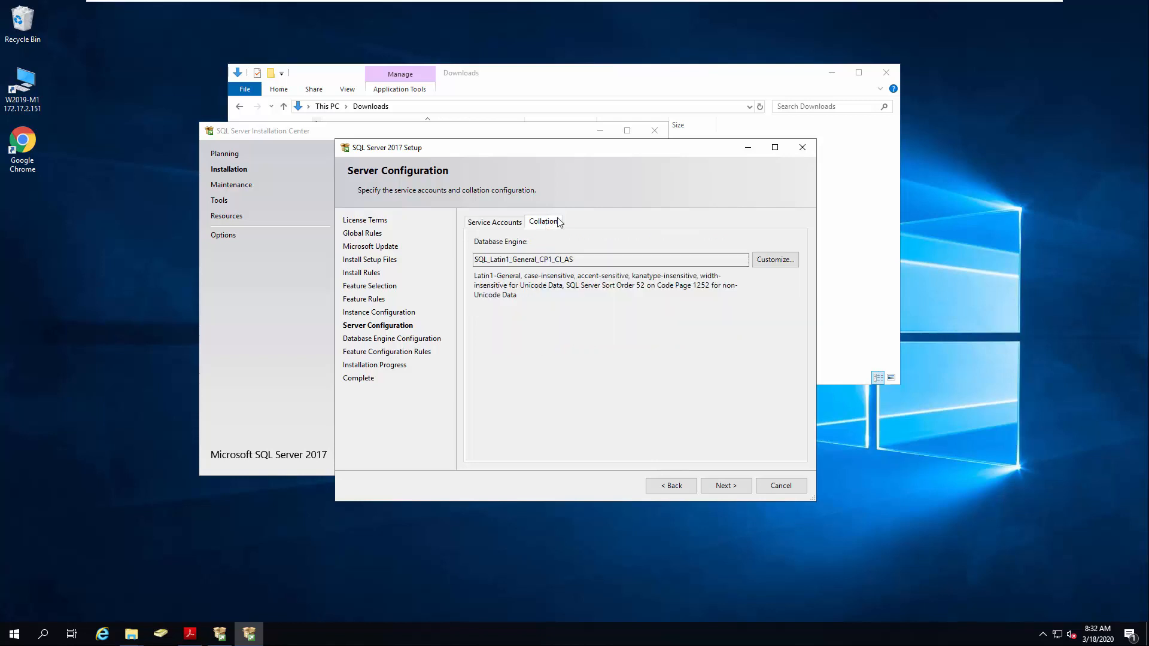
left_click(784, 266)
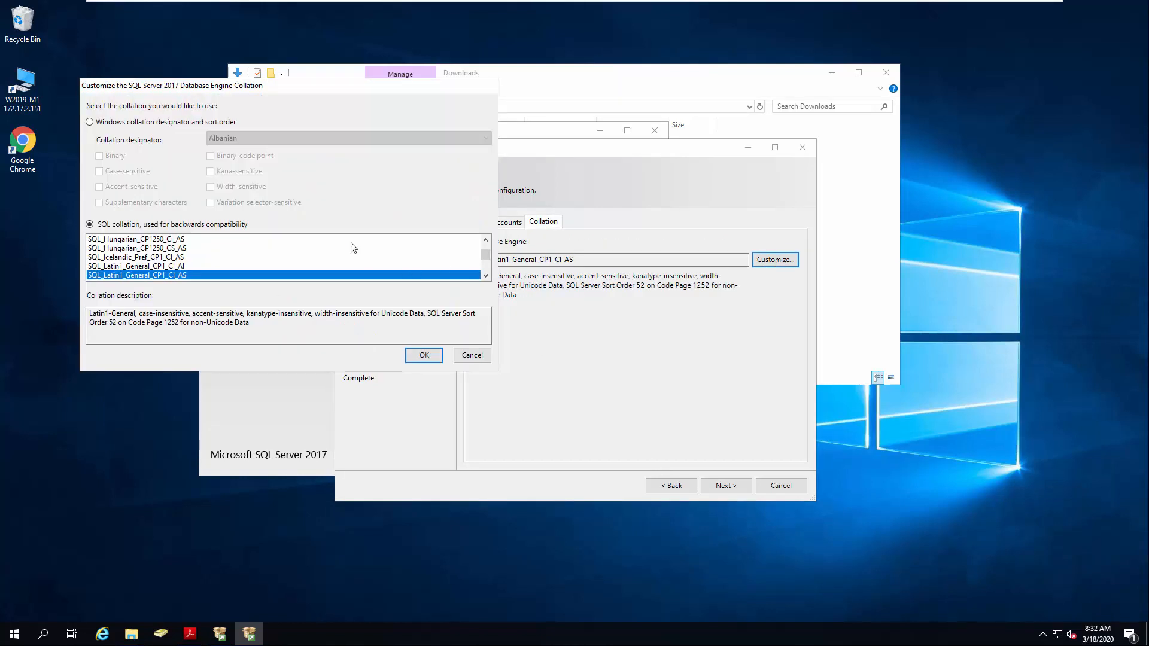
left_click(90, 123)
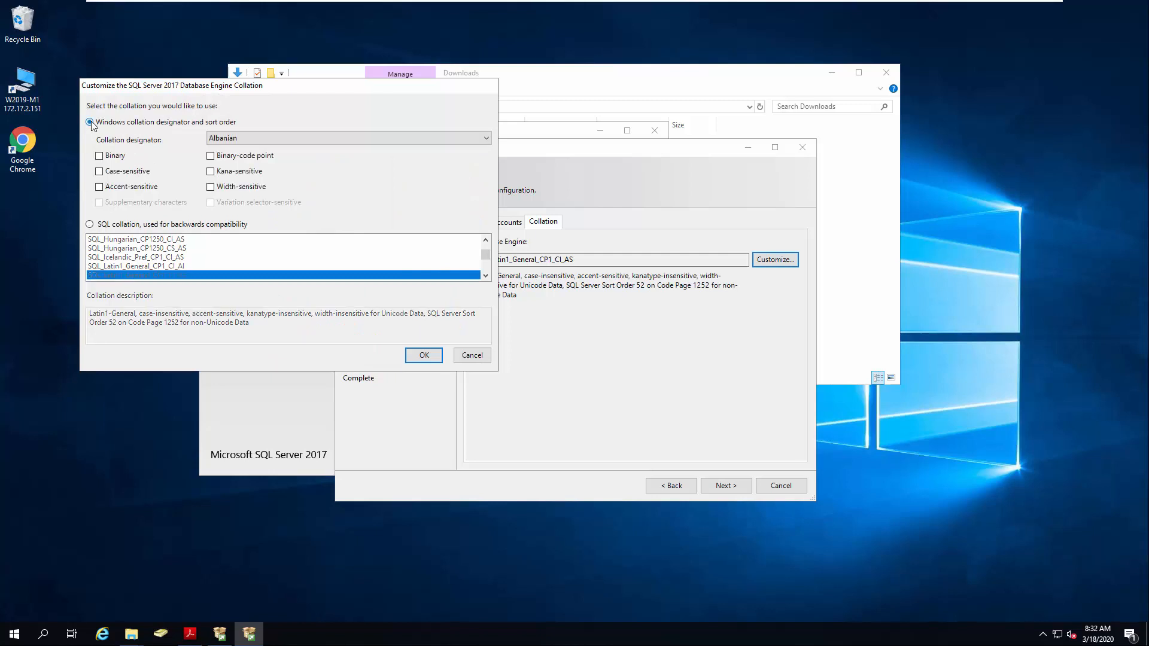
left_click(486, 138)
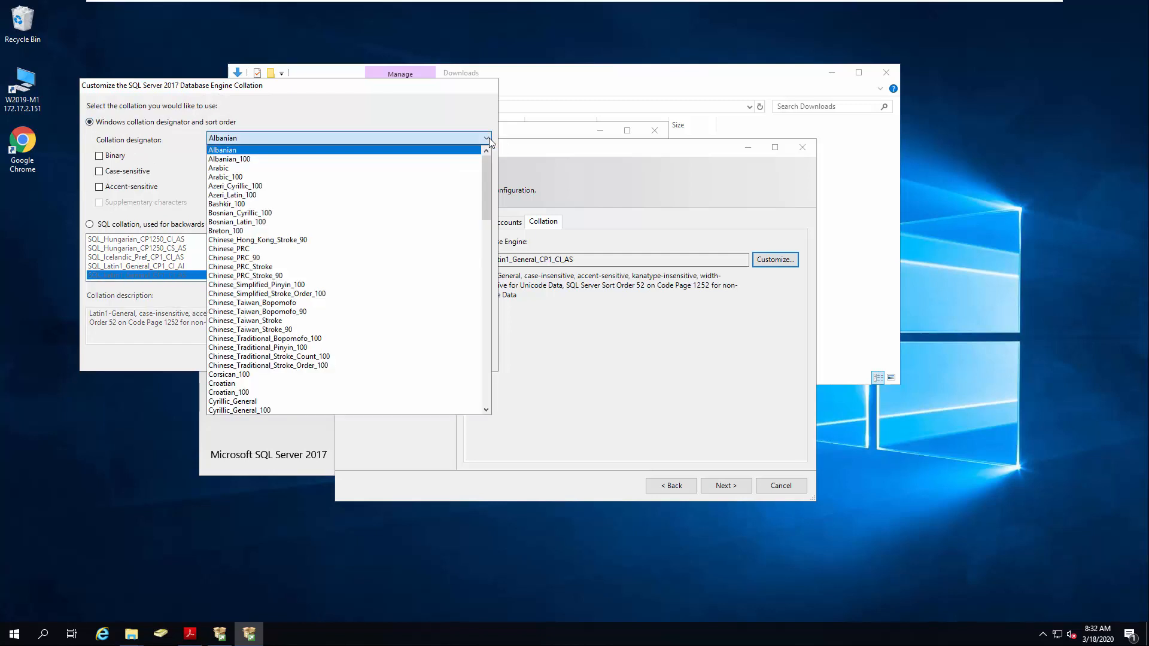
left_click_drag(486, 174, 487, 292)
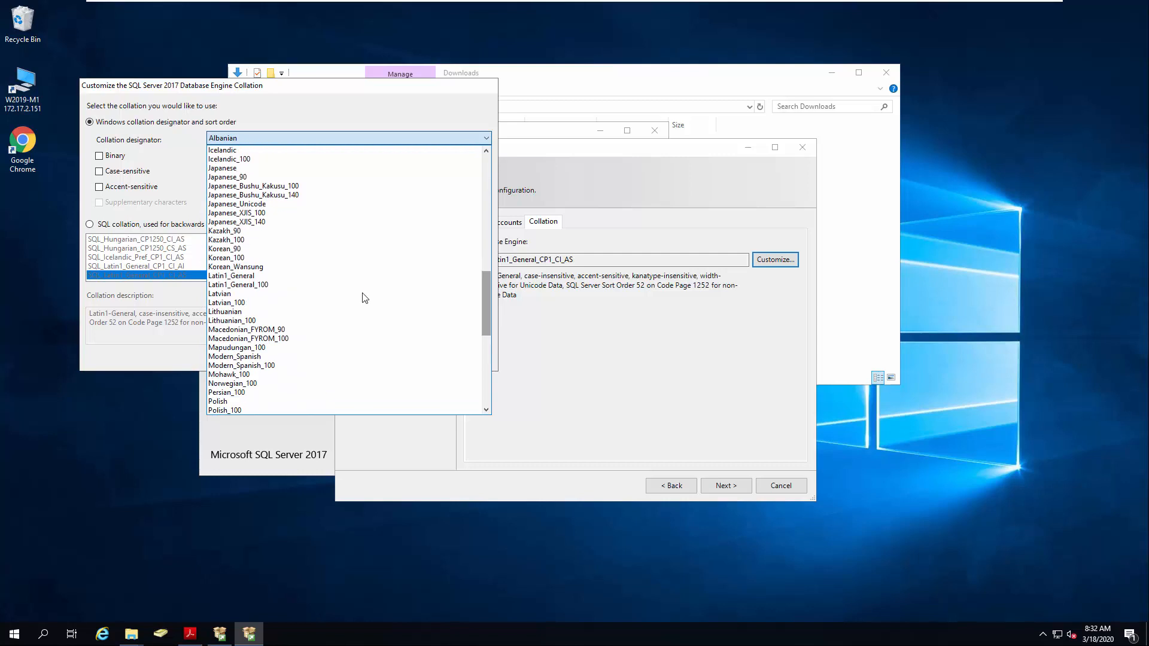
left_click(245, 285)
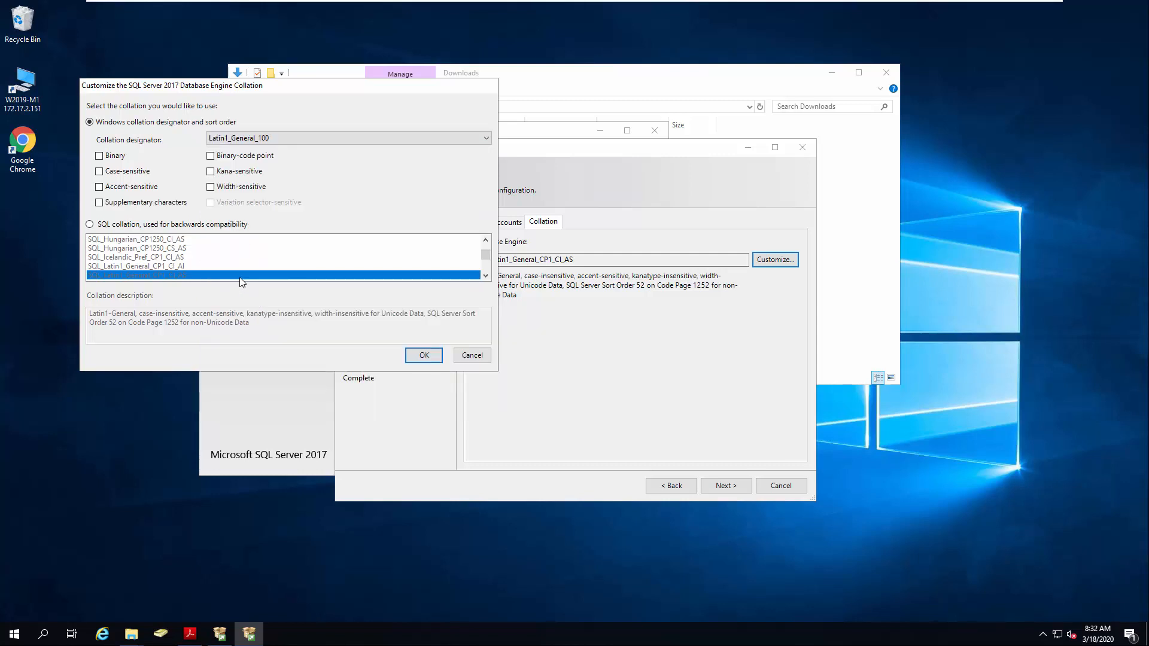
left_click(100, 187)
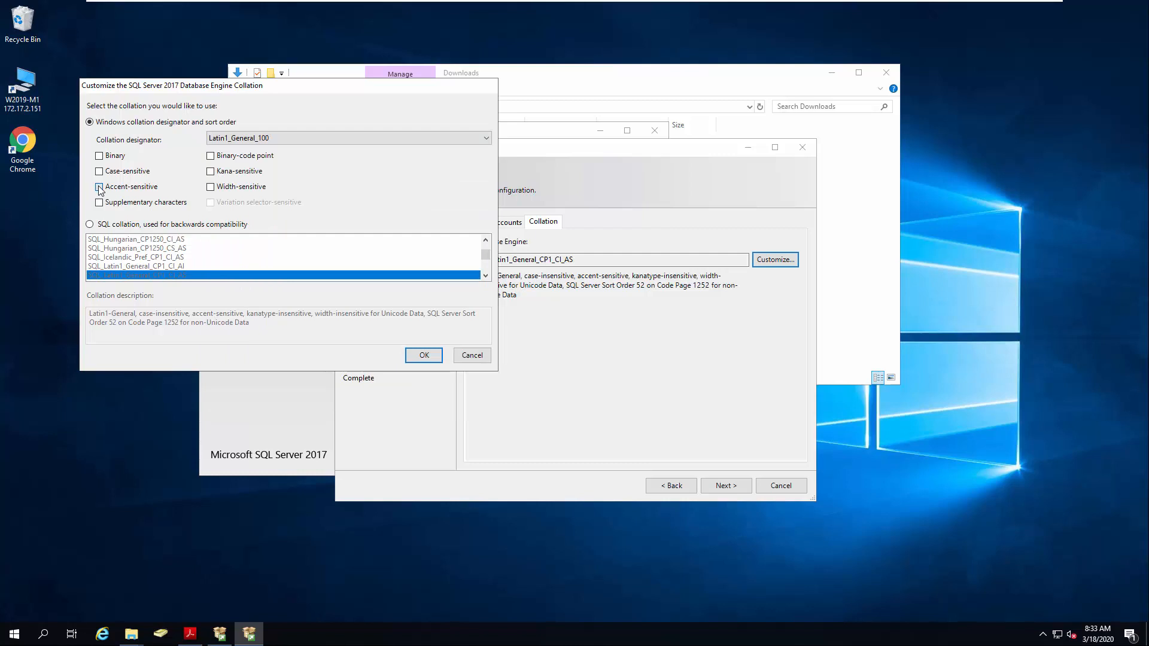
left_click(424, 355)
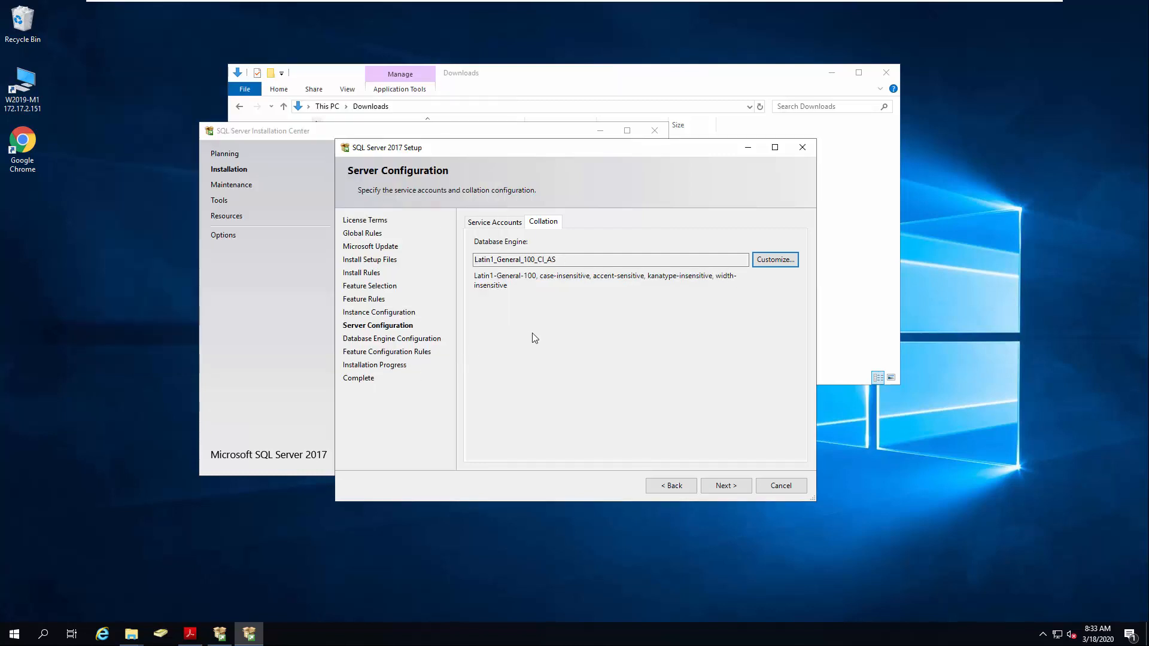
left_click(499, 224)
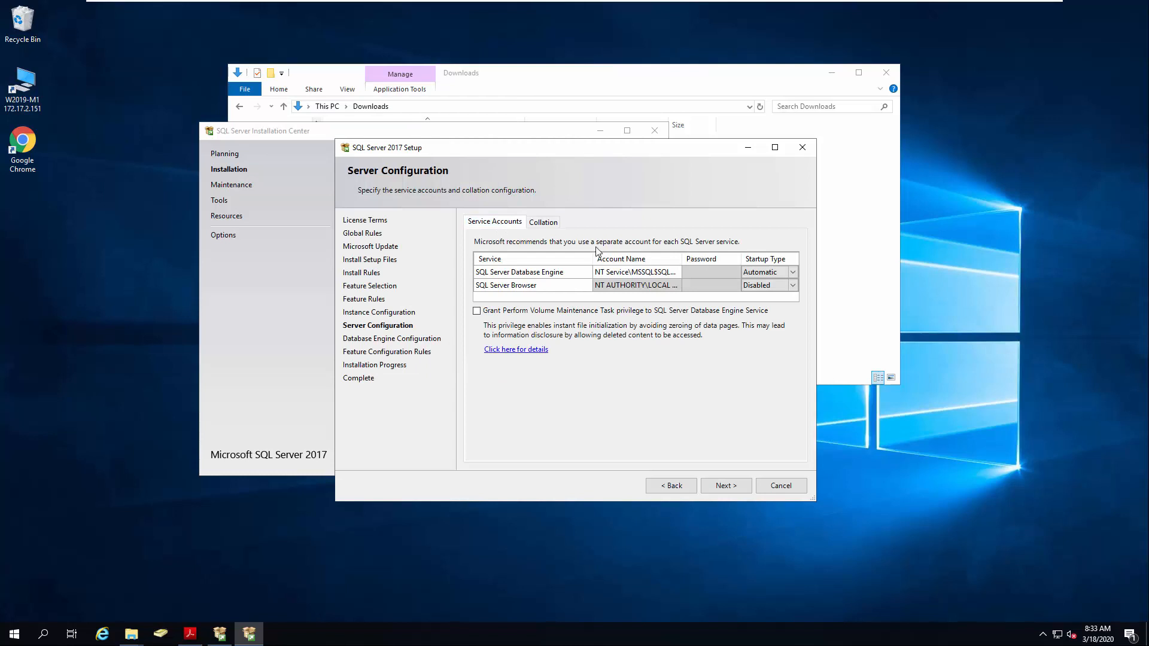
left_click(734, 487)
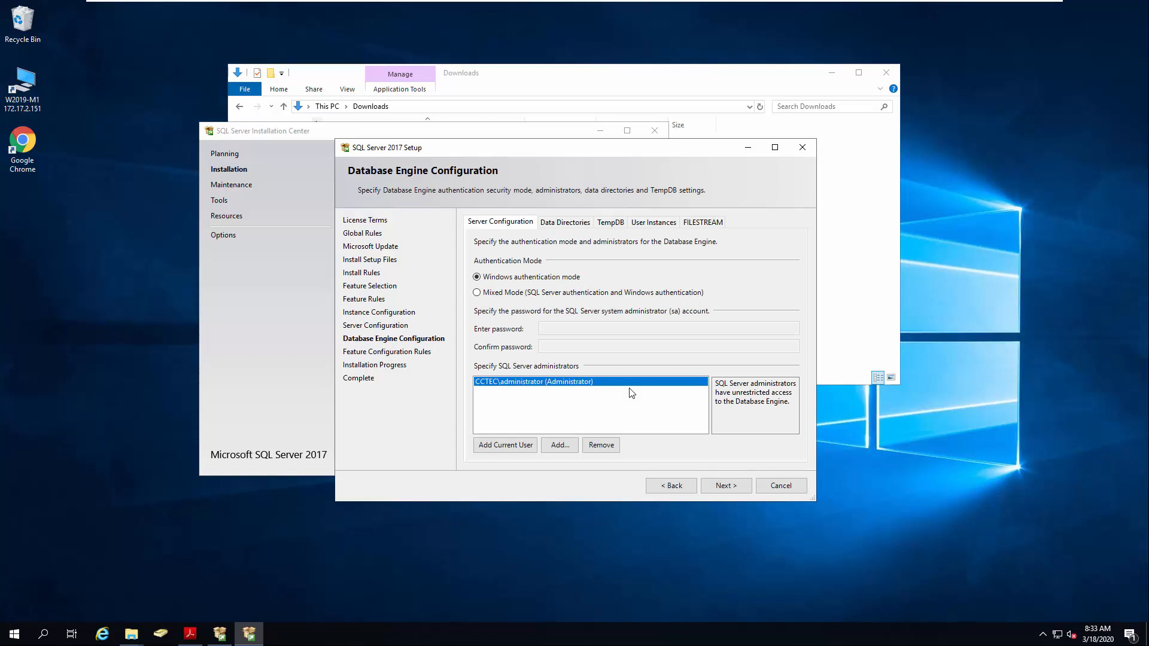
Step: Choose Mixed Mode authentication, enter and confirm the sa account password, and add the current user as SQL Server administrator
left_click(477, 293)
left_click(571, 328)
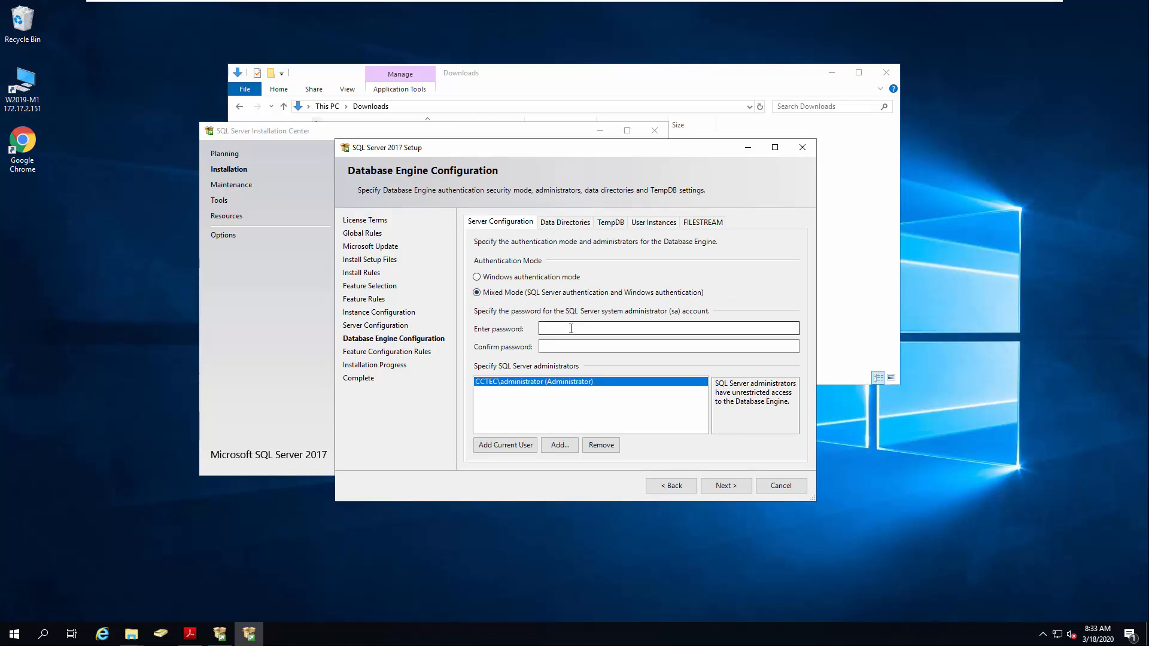
left_click(571, 328)
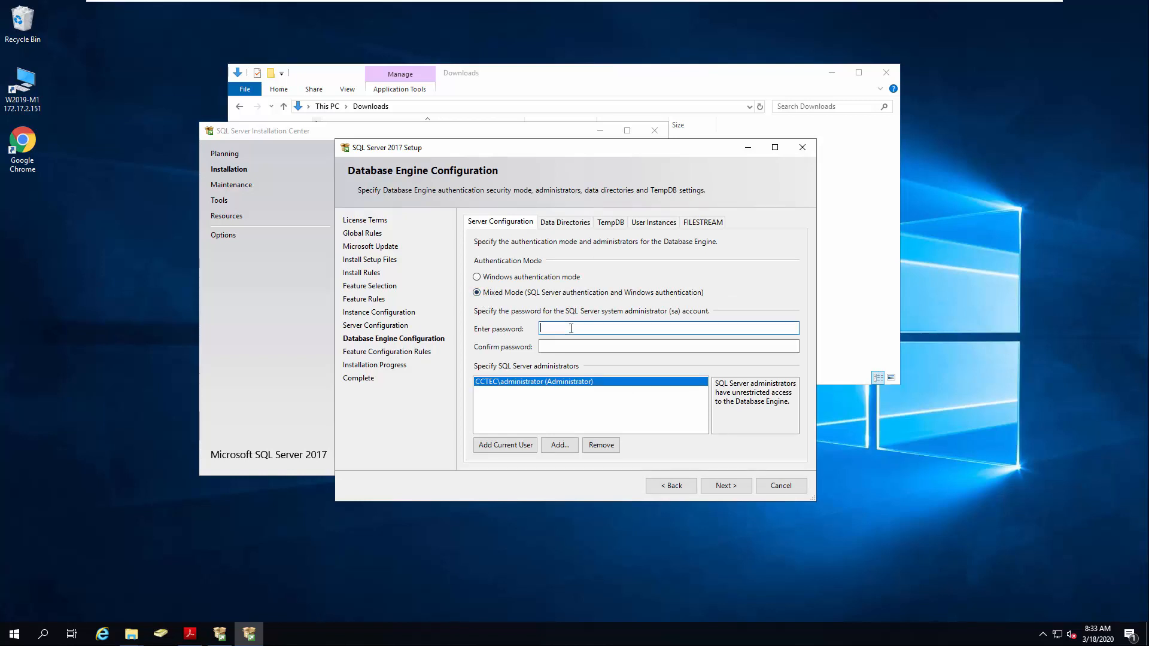
type("*")
left_click(574, 346)
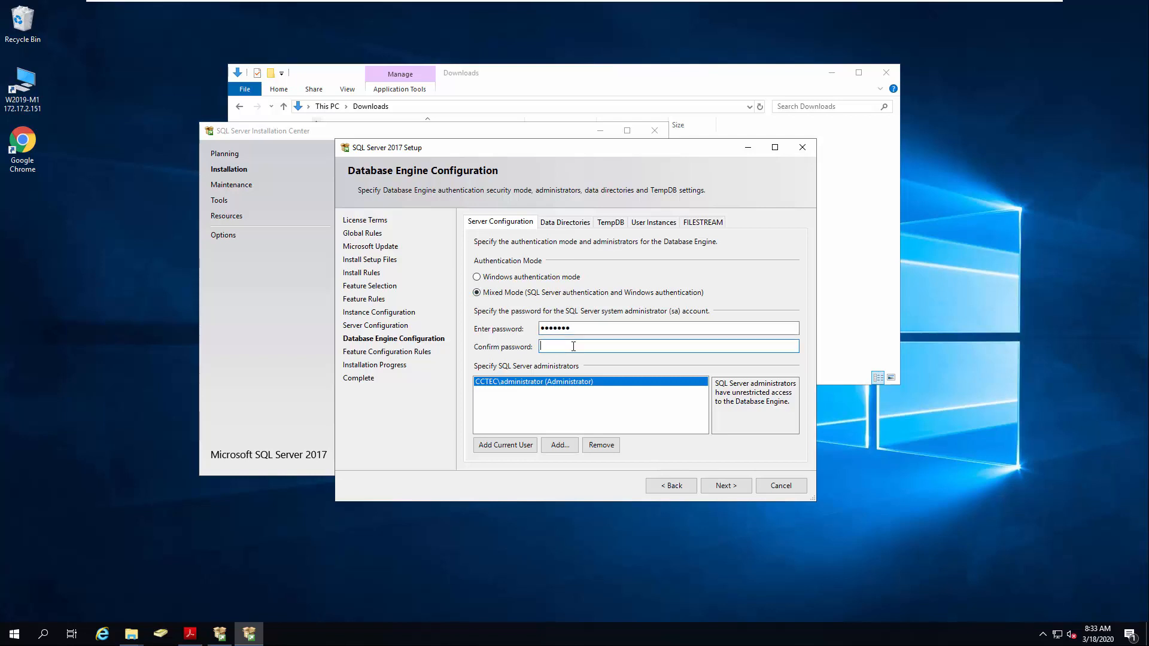
type("******")
left_click(505, 444)
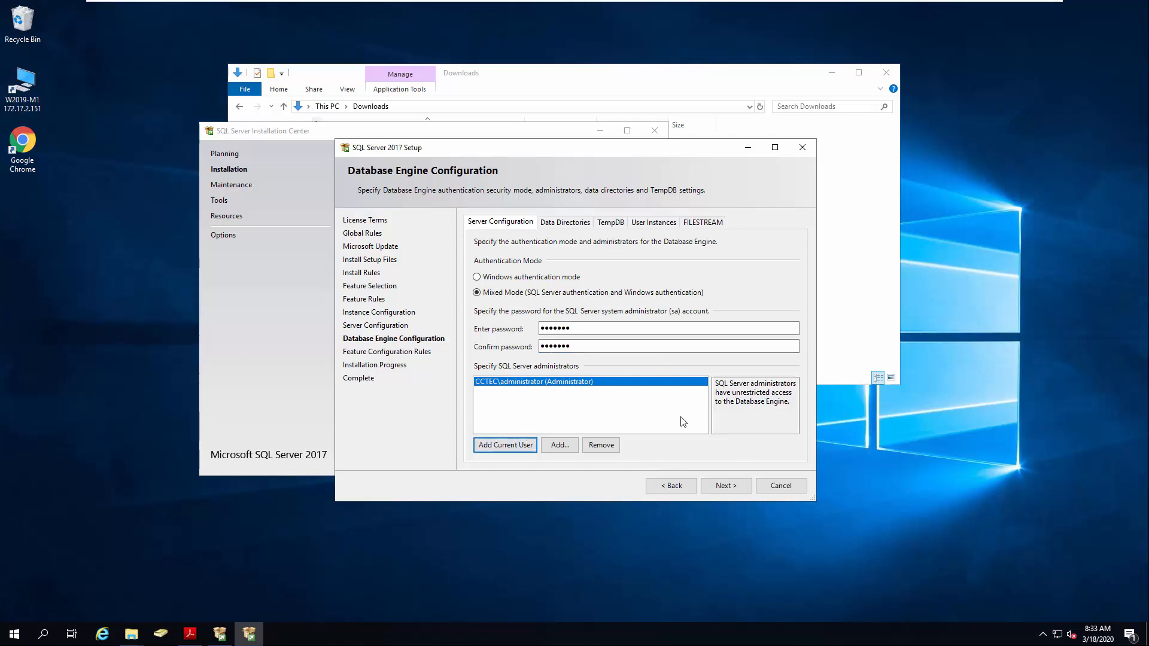
Step: Run the SQL Server 2017 installation, and close the setup wizard and the Installation Center once it completes
left_click(726, 486)
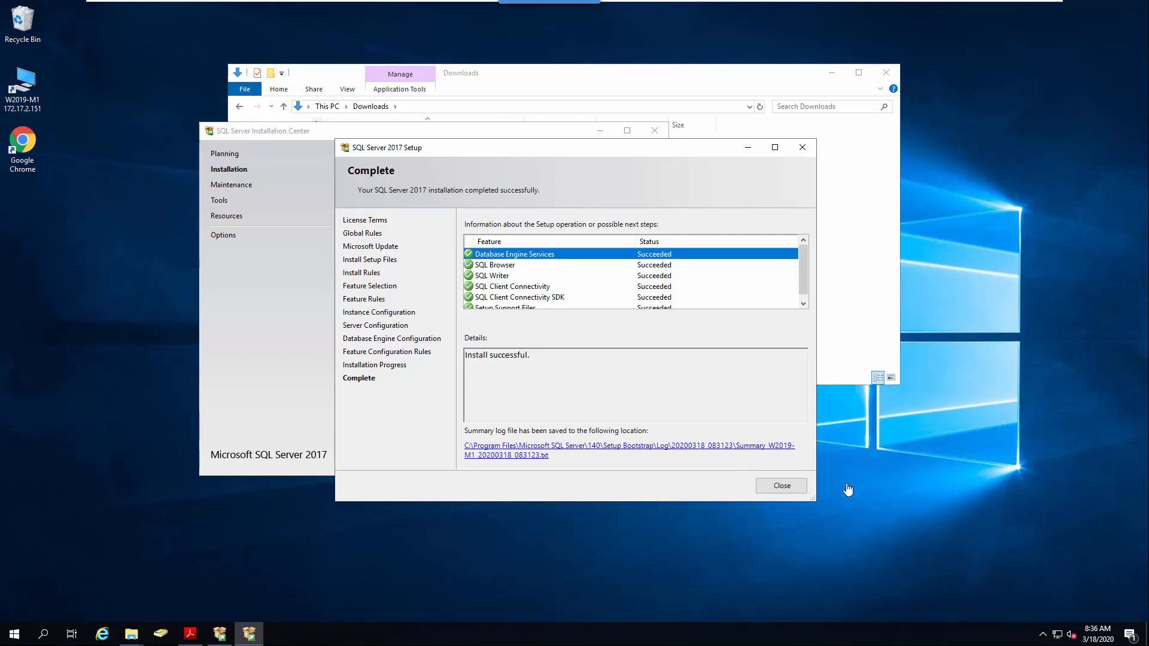
left_click(781, 486)
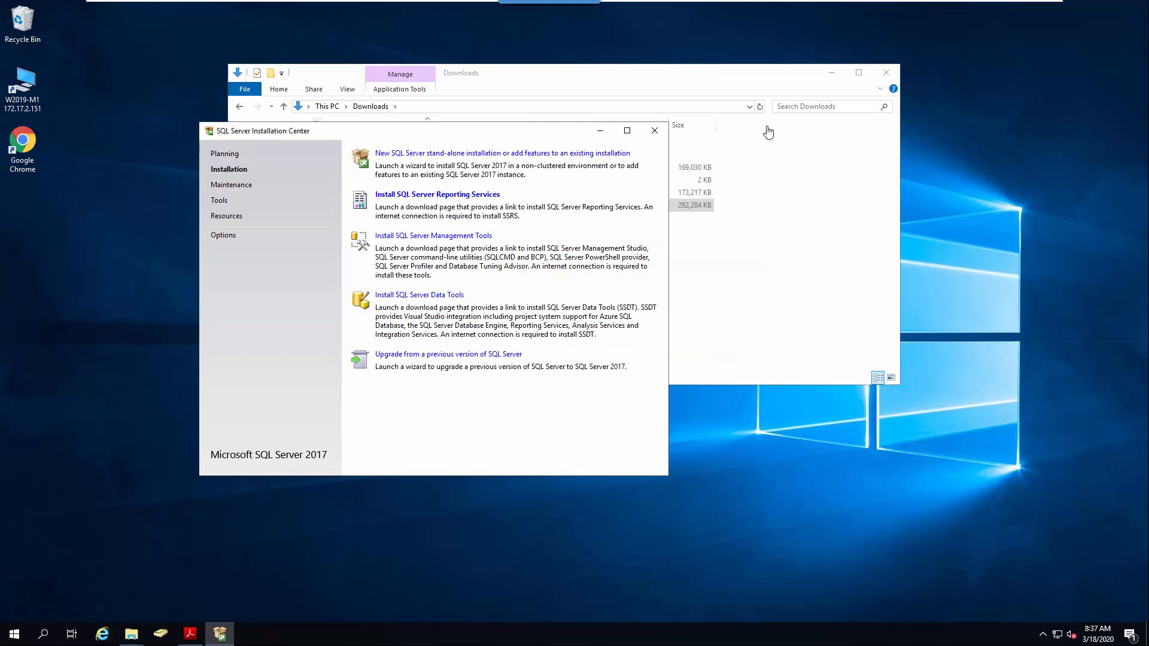
left_click(655, 131)
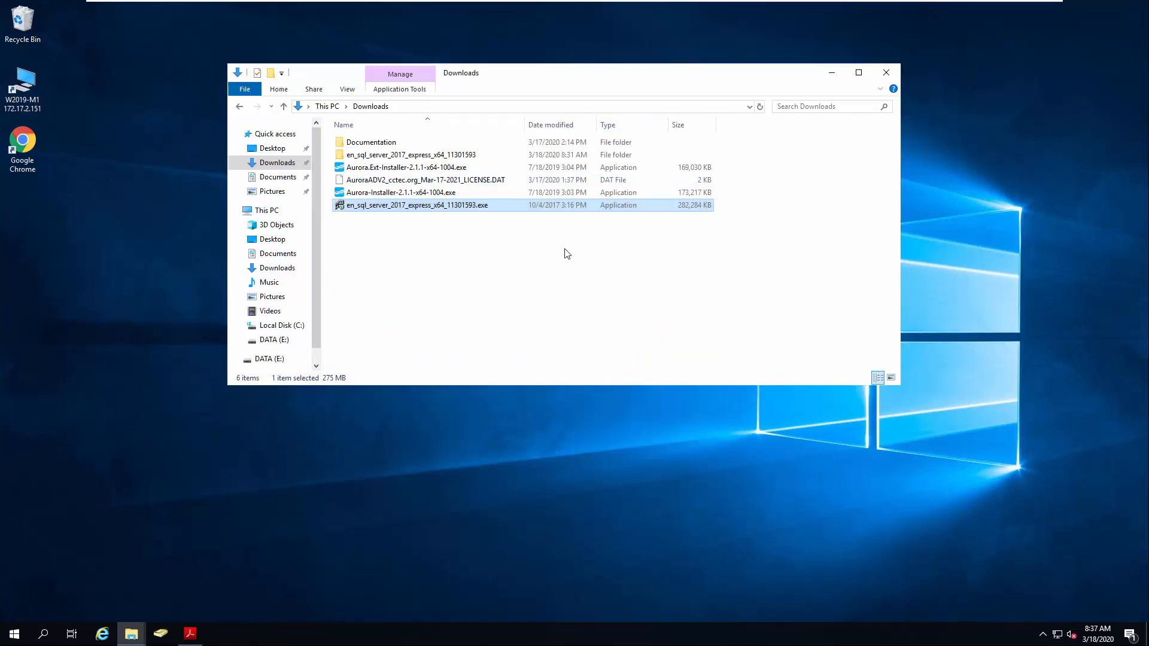
Step: Open SQL Server 2017 Configuration Manager and display the network protocols for SQLEXPRESS
left_click(14, 635)
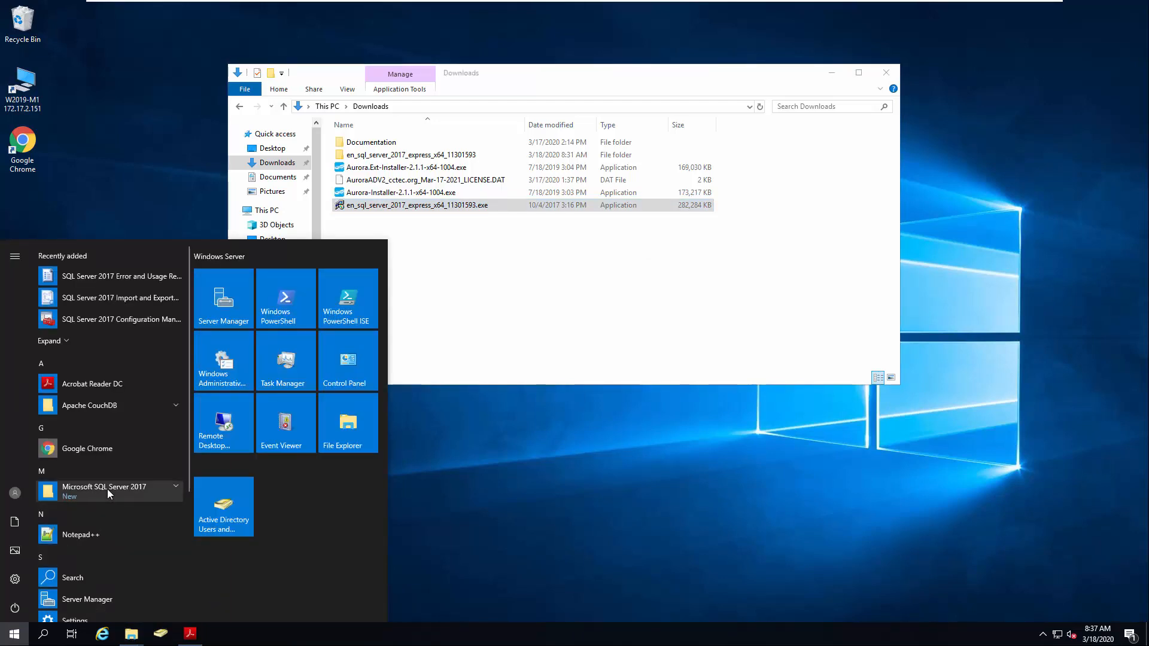
left_click(108, 491)
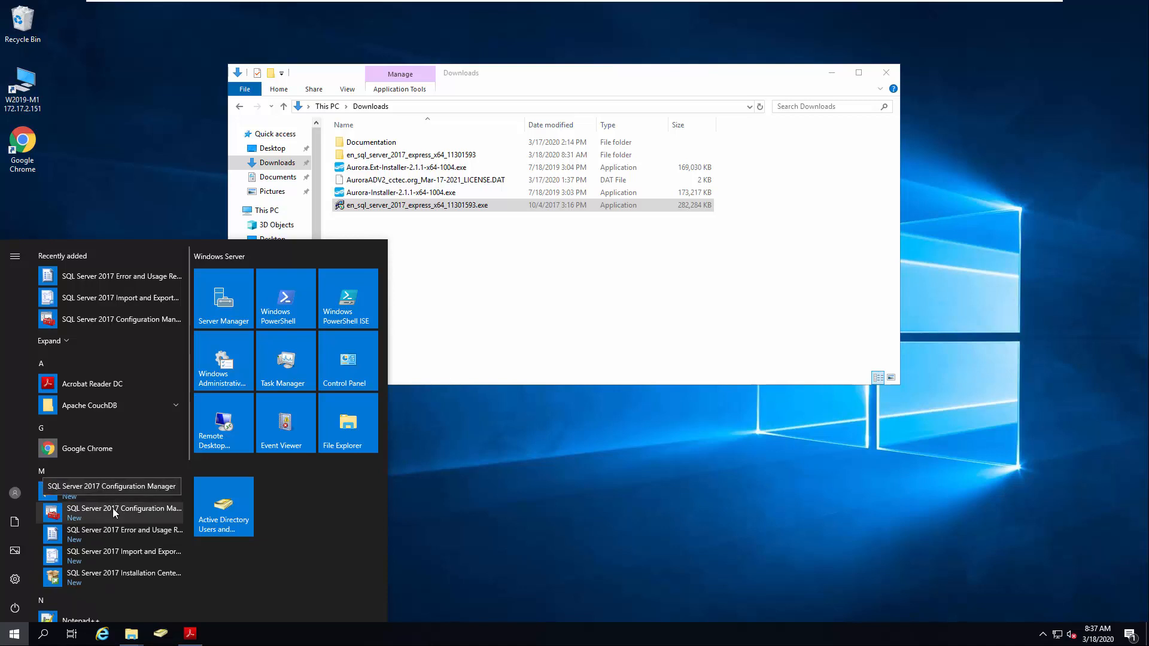
left_click(114, 513)
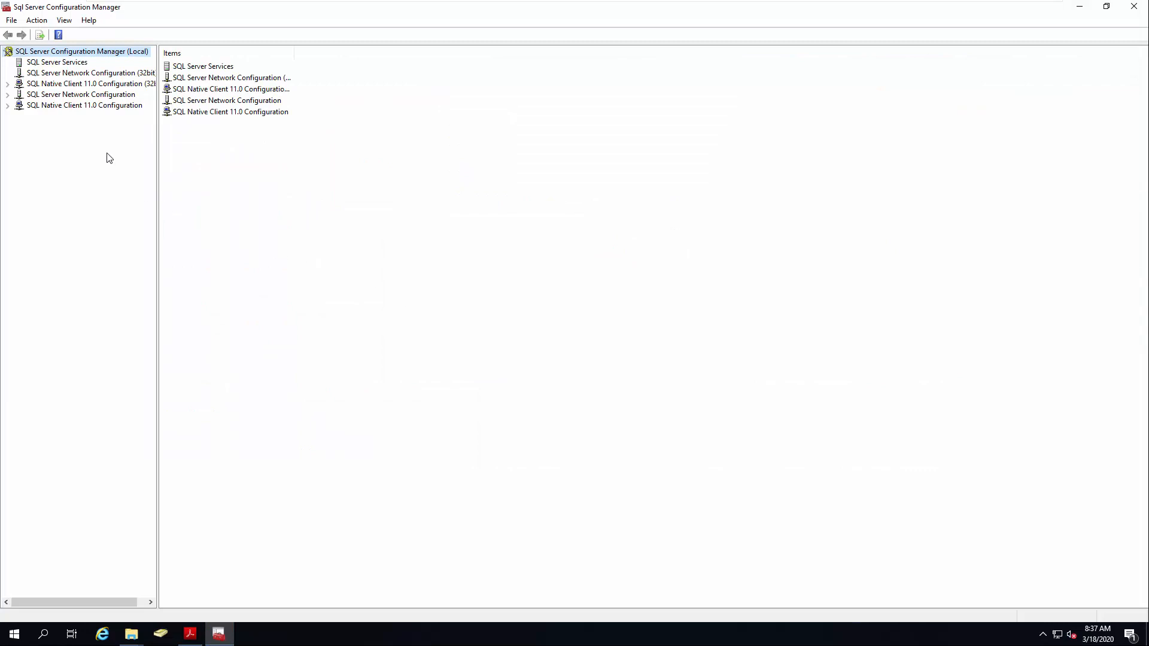
left_click(8, 96)
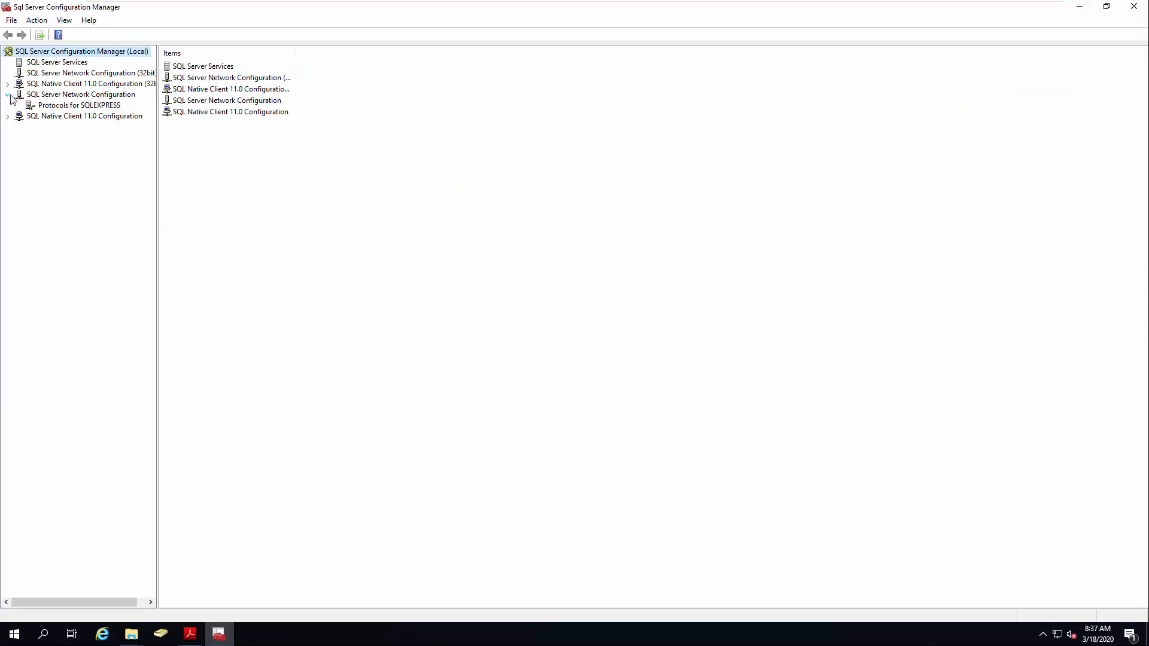
left_click(45, 108)
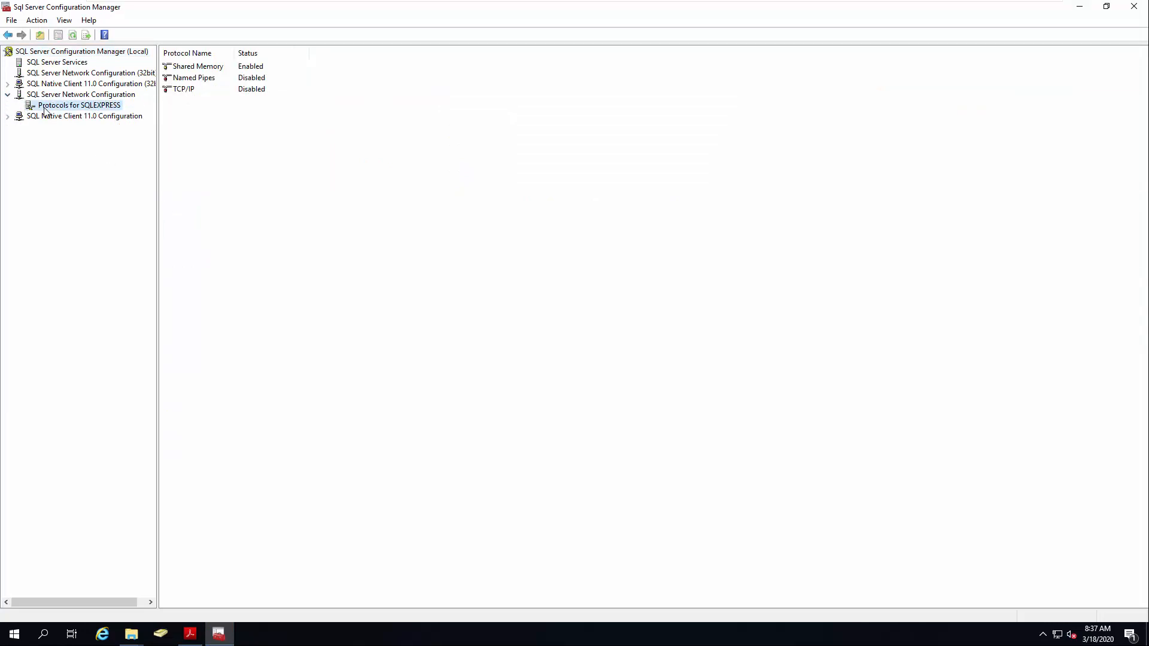
Step: Enable the TCP/IP protocol for SQLEXPRESS and acknowledge the resulting message
left_click(186, 91)
right_click(188, 93)
key("Escape")
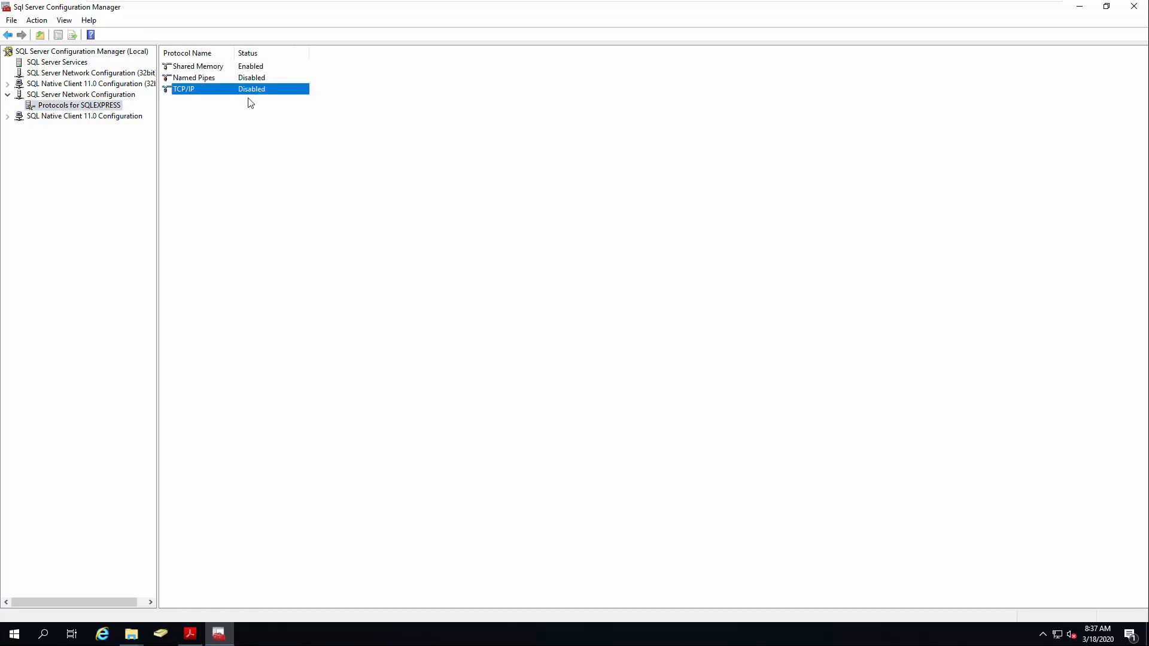
right_click(245, 92)
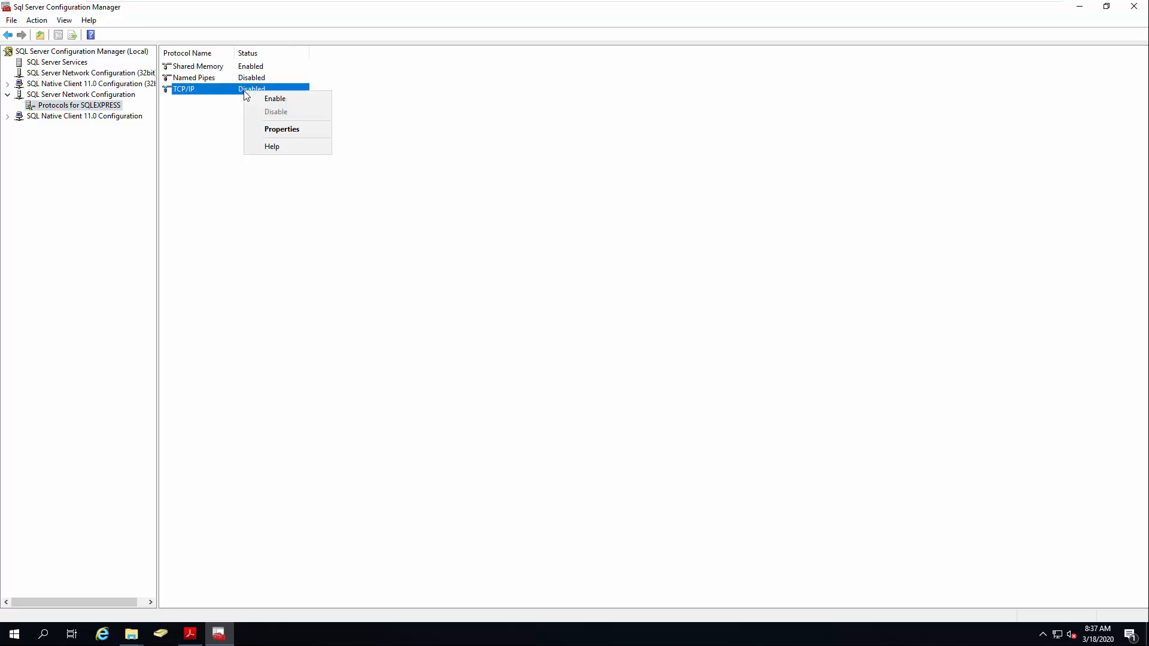
left_click(275, 99)
left_click(665, 342)
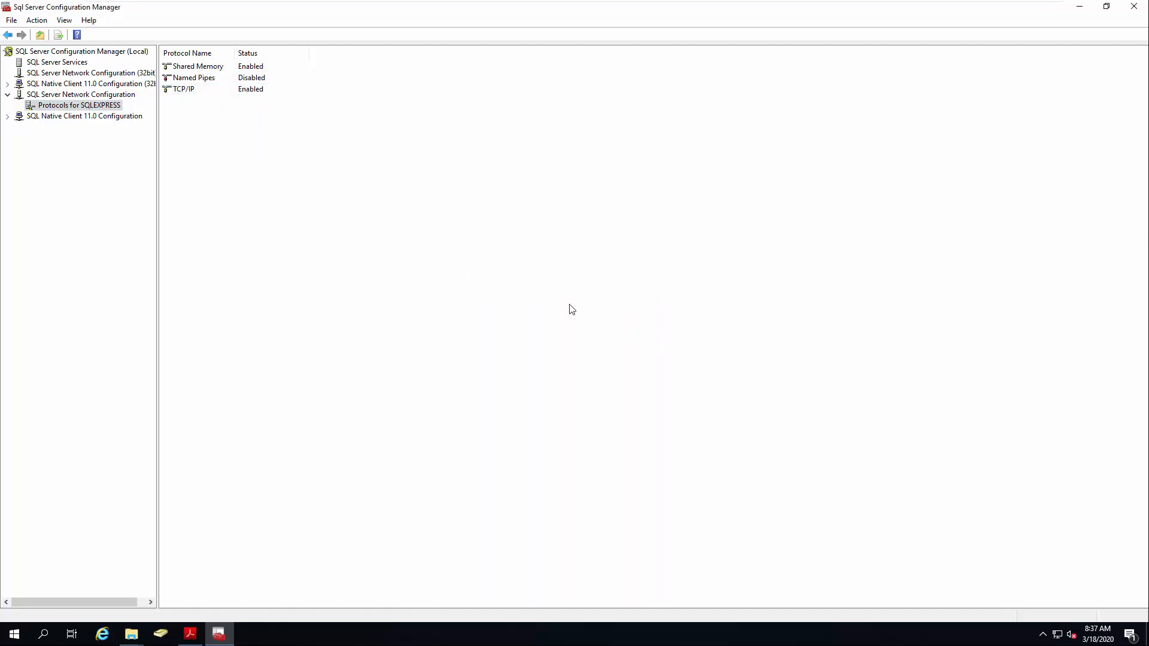
Step: In the TCP/IP properties, clear the IPAll TCP Dynamic Ports value, set the IPAll TCP Port to 1433, and save the changes
left_click(208, 90)
right_click(208, 90)
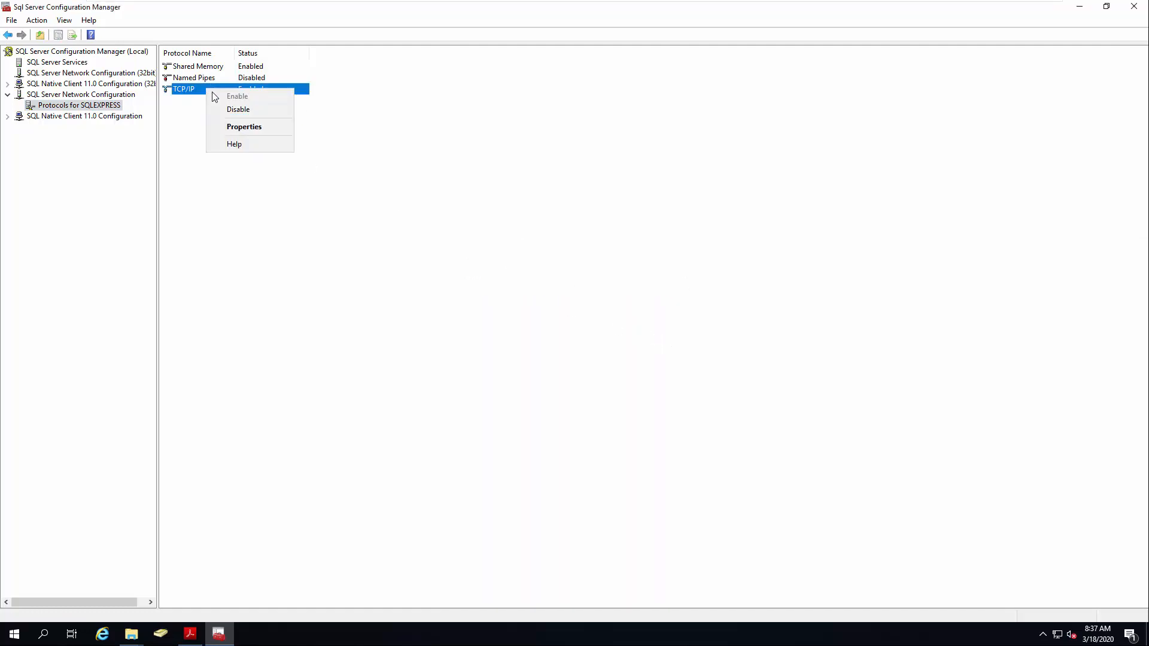
left_click(246, 128)
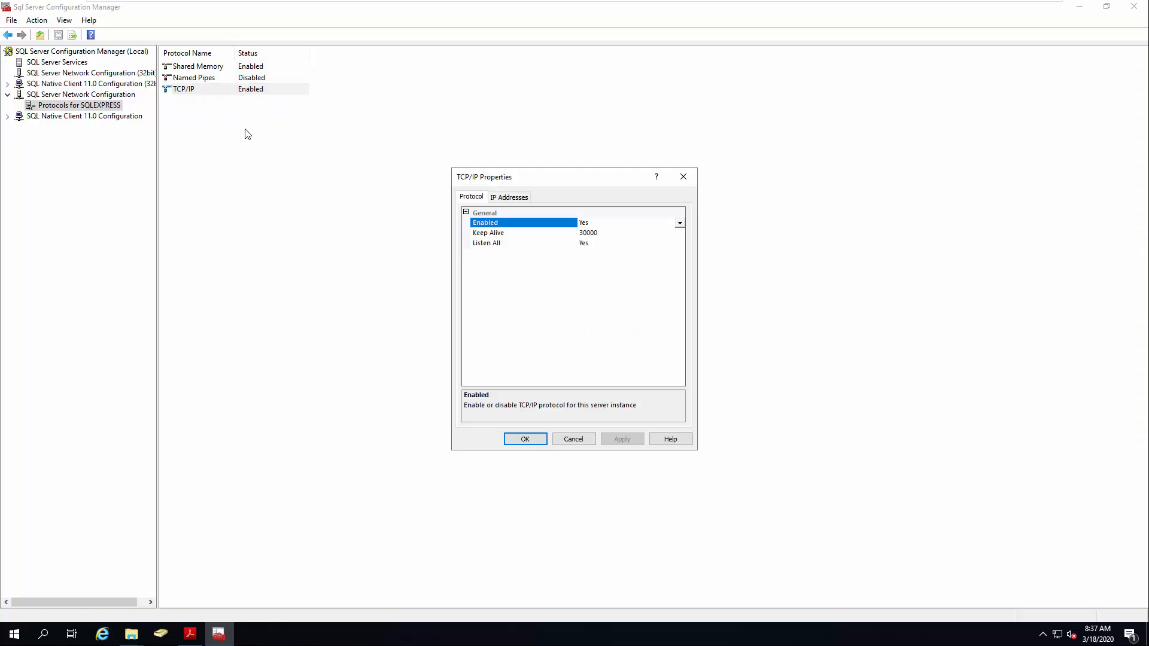
left_click(512, 201)
left_click_drag(683, 256, 681, 337)
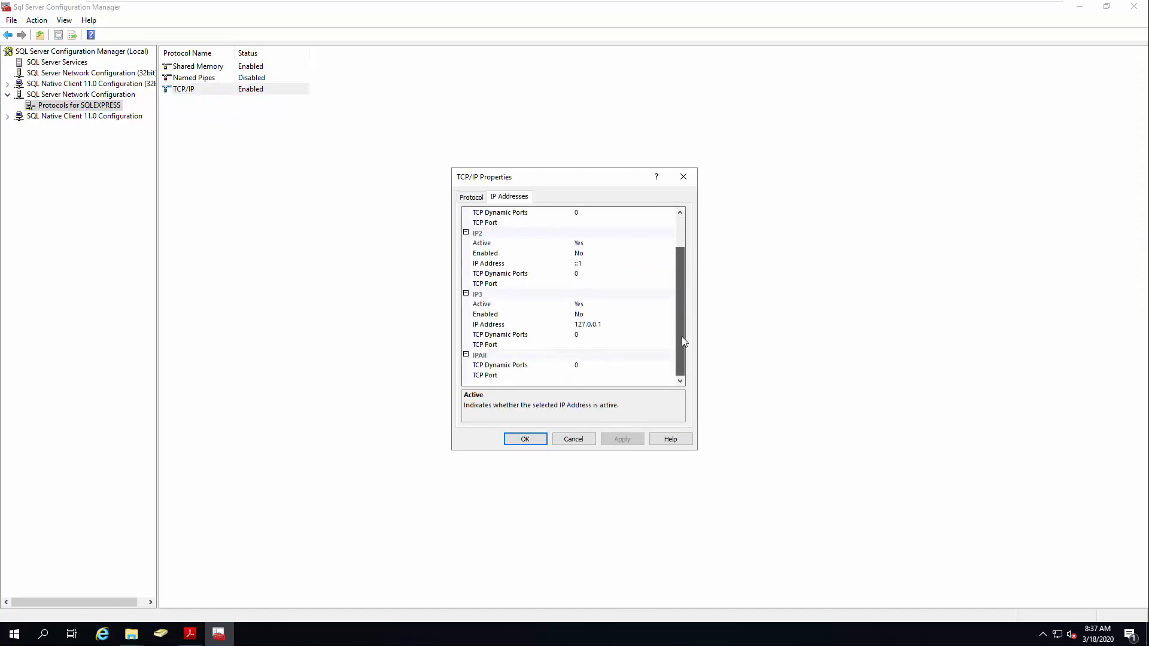
left_click(581, 366)
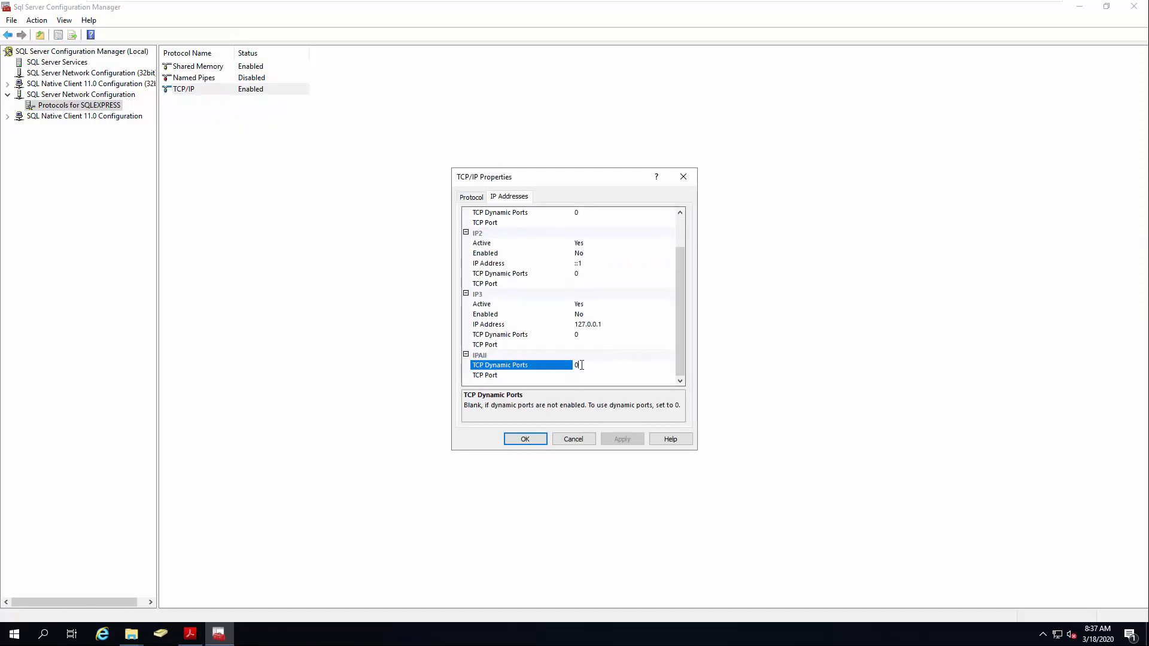
key("BackSpace")
left_click(578, 377)
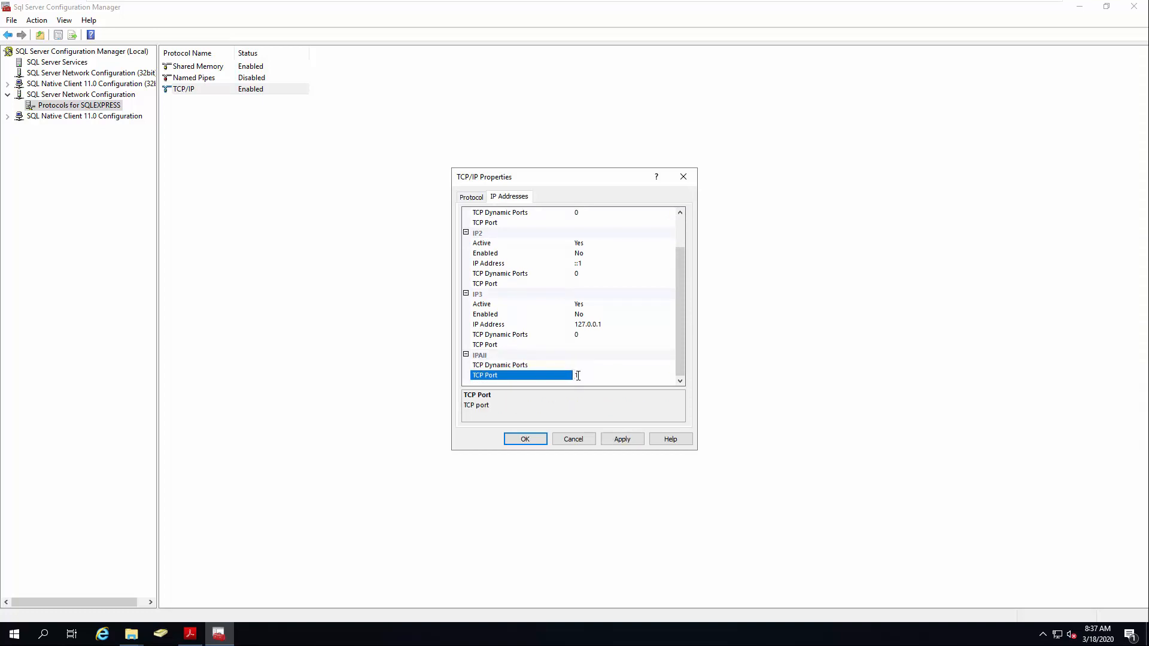
type("1433")
left_click(622, 440)
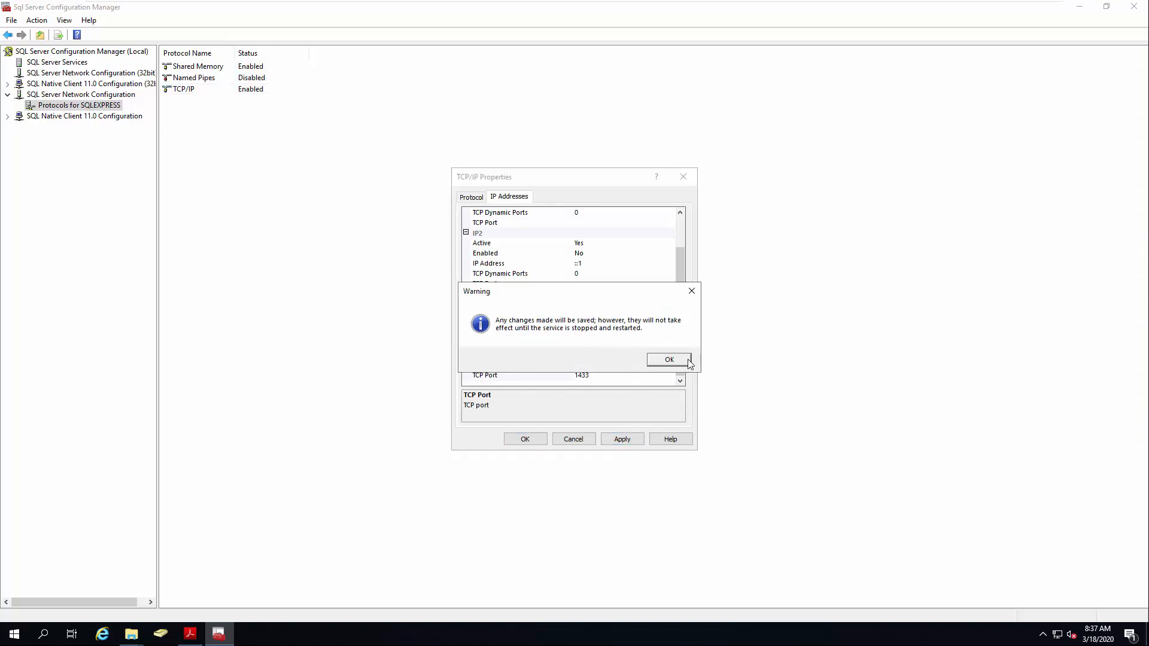
left_click(671, 360)
left_click(525, 440)
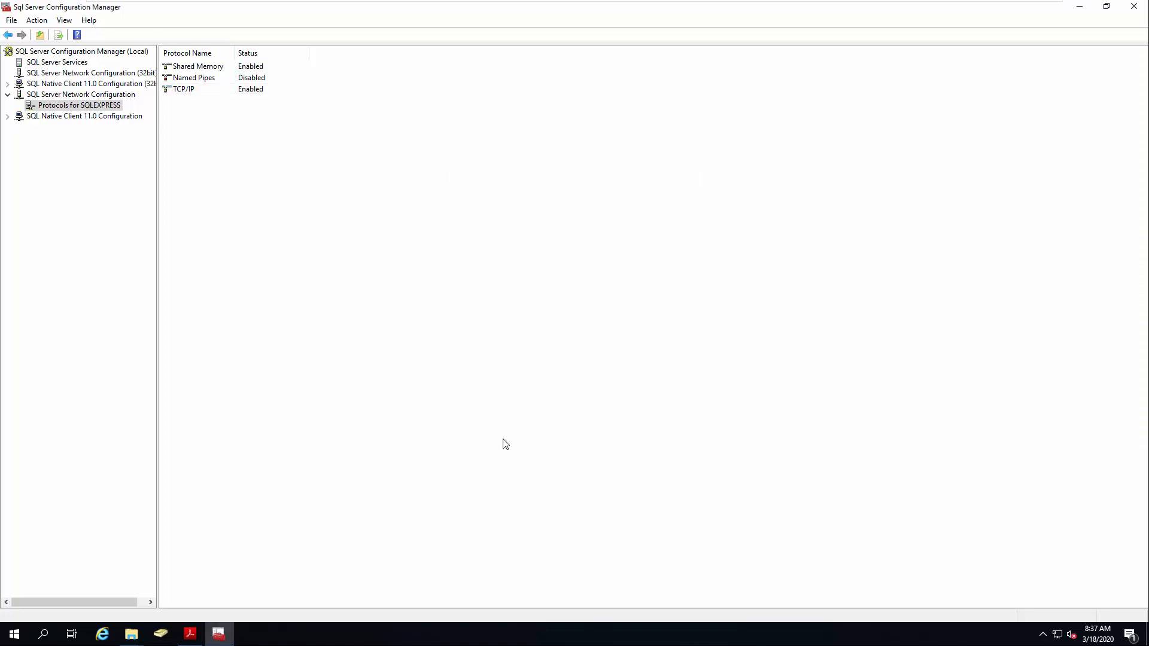
Step: Restart the SQL Server (SQLEXPRESS) service and close the configuration manager
left_click(52, 63)
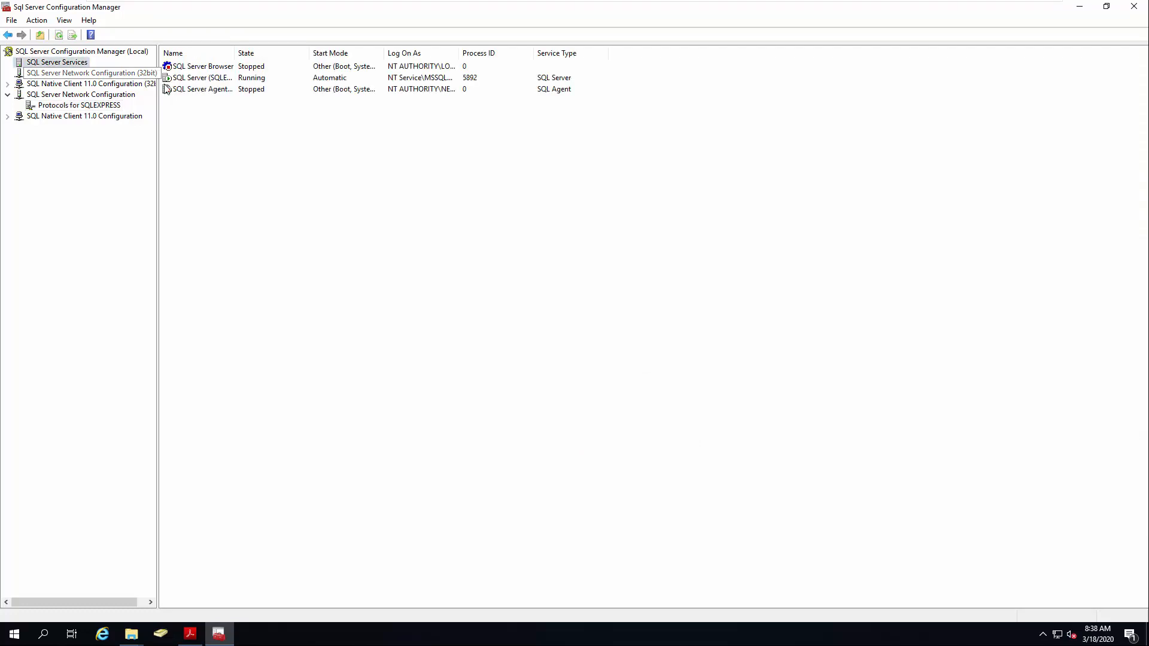
left_click(186, 81)
right_click(188, 83)
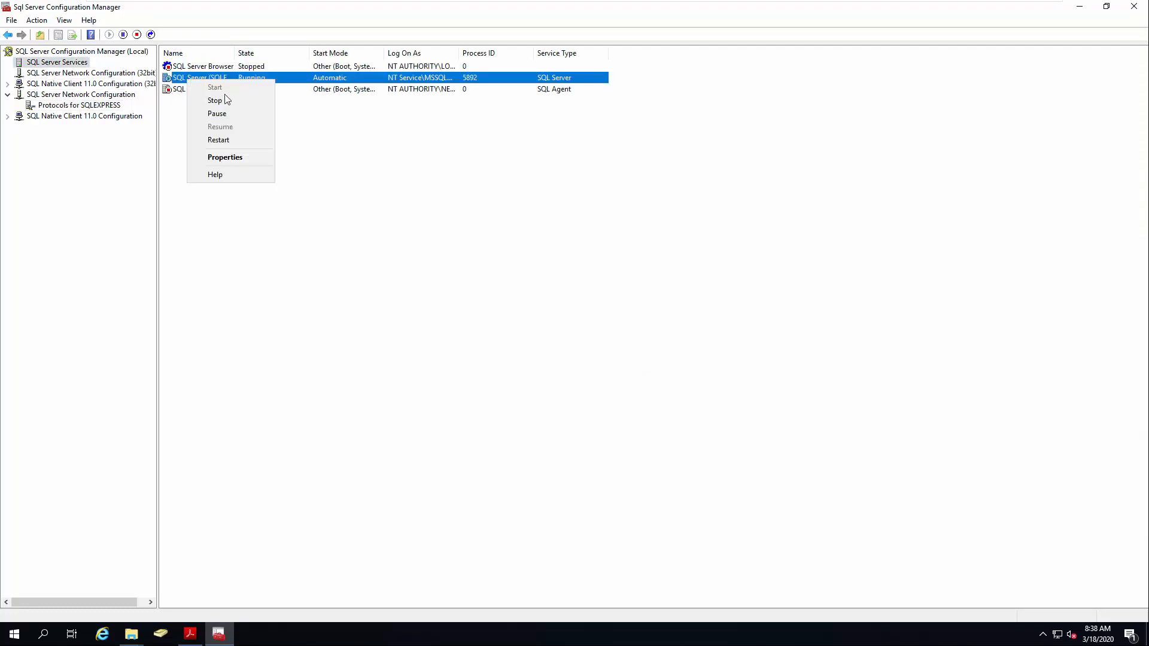
left_click(227, 142)
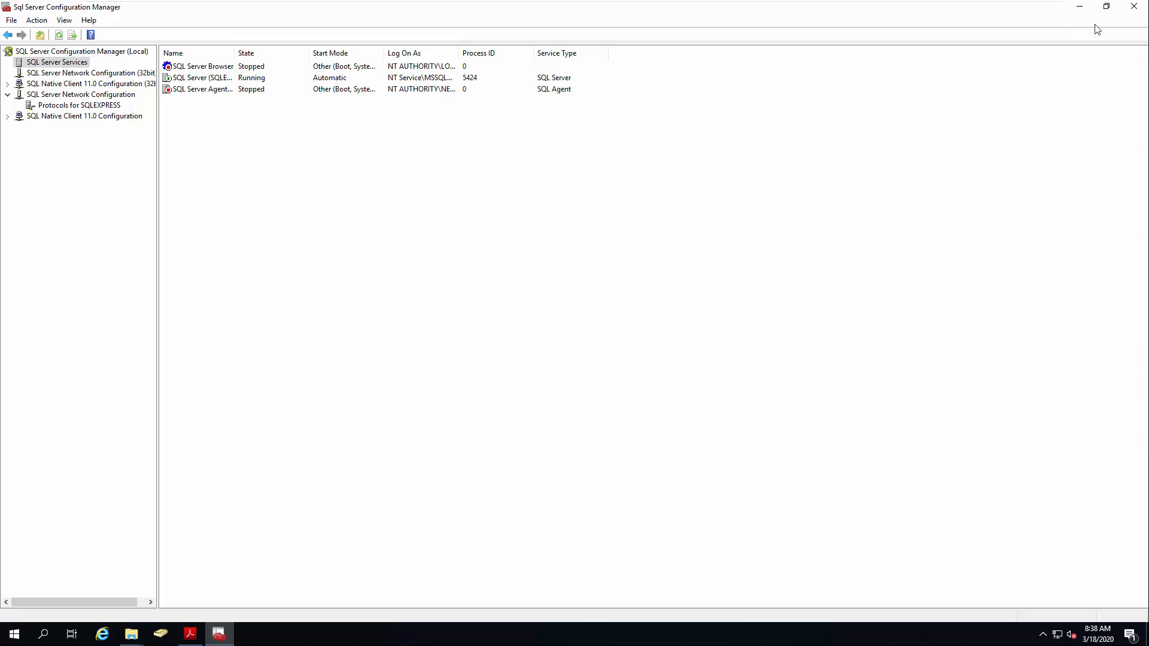
left_click(1136, 9)
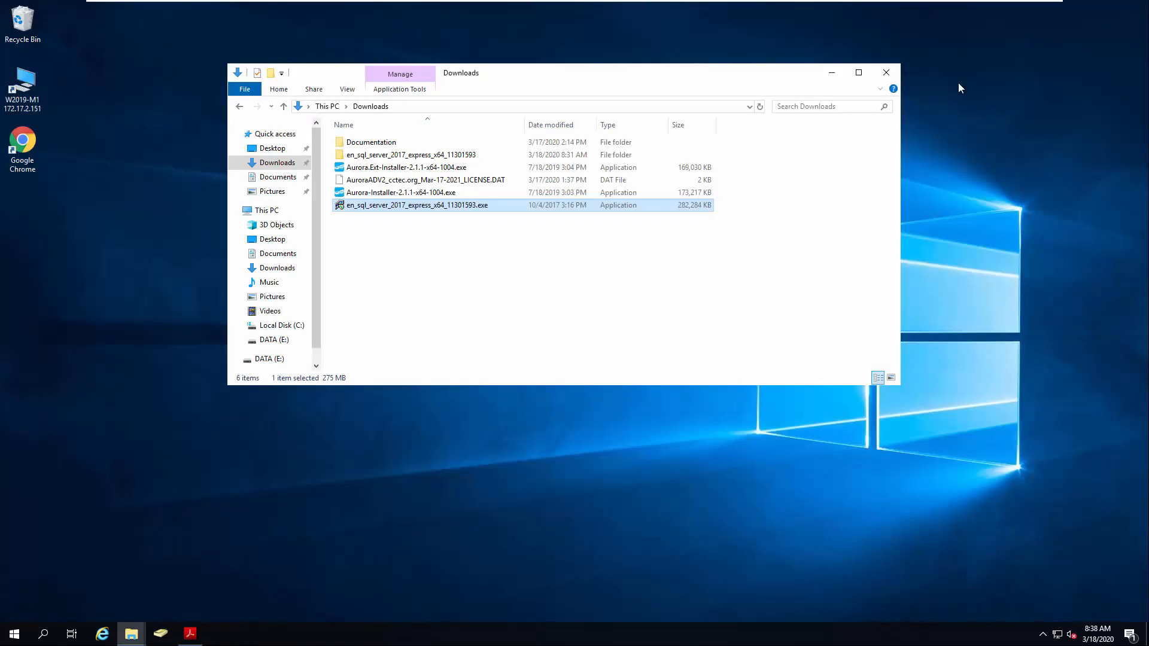